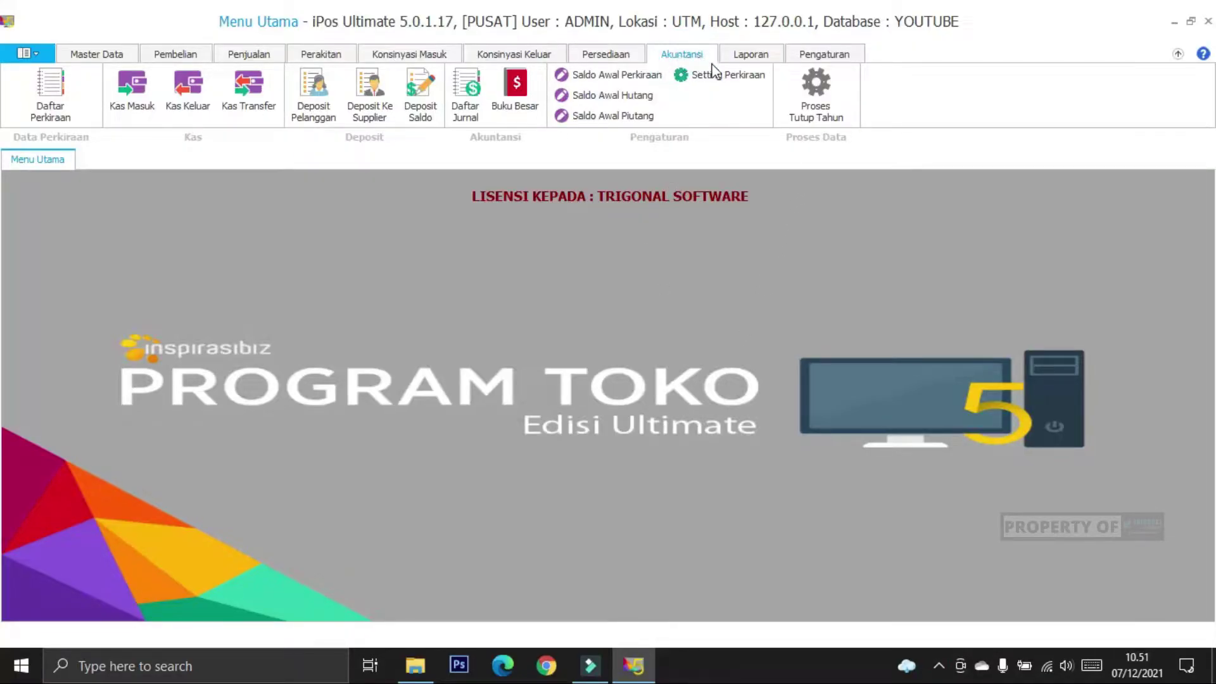
# Open the year-end closing process (Proses Tutup Tahun) and read through its explanation of when it is required
pyautogui.click(824, 109)
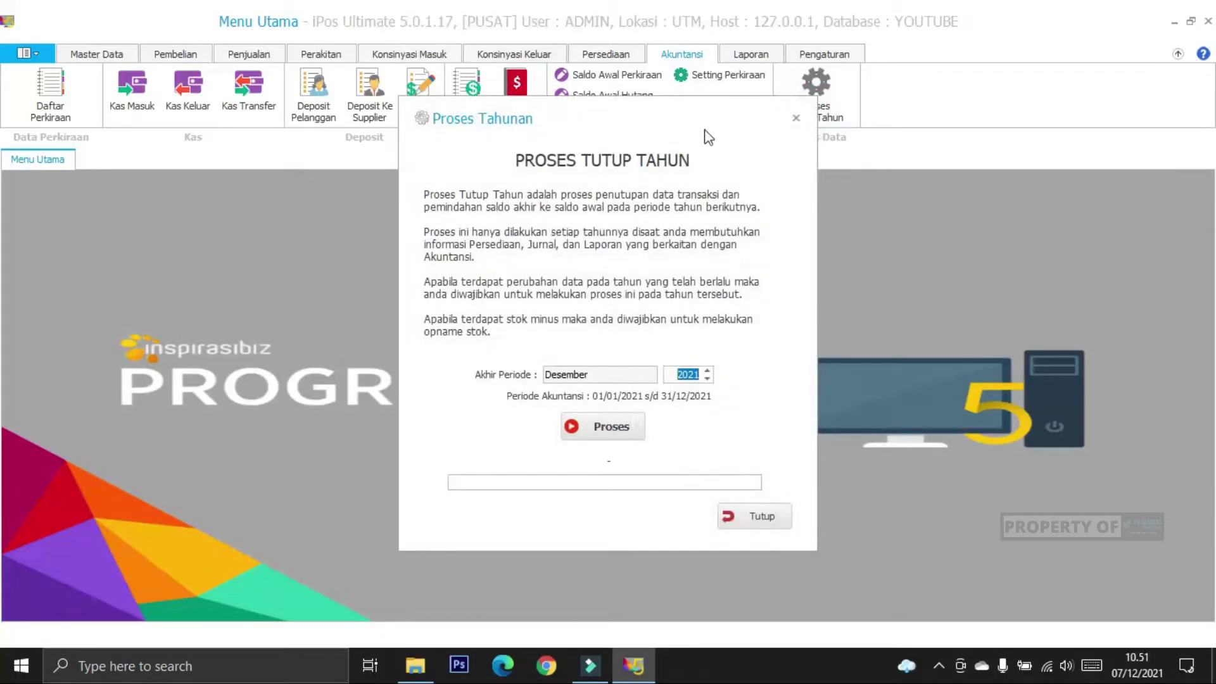
pyautogui.moveTo(691, 150); pyautogui.dragTo(716, 156)
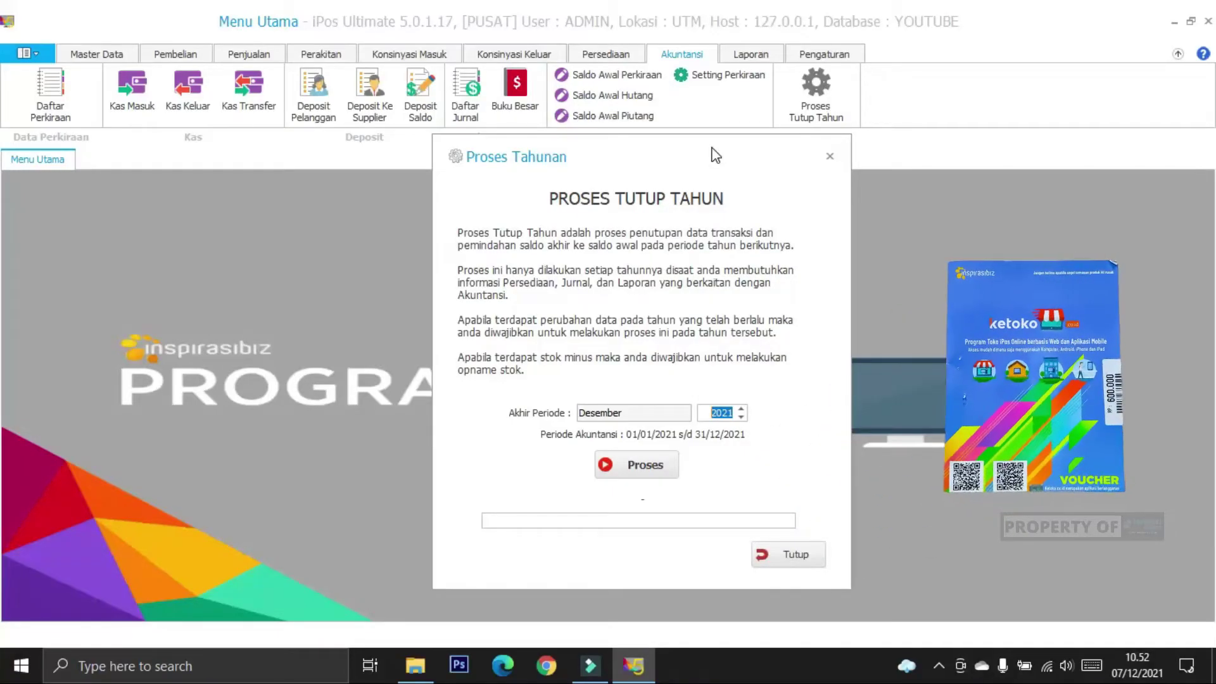
pyautogui.click(714, 150)
pyautogui.moveTo(716, 152)
pyautogui.mouseDown()
pyautogui.moveTo(774, 164)
pyautogui.moveTo(722, 153)
pyautogui.mouseUp()
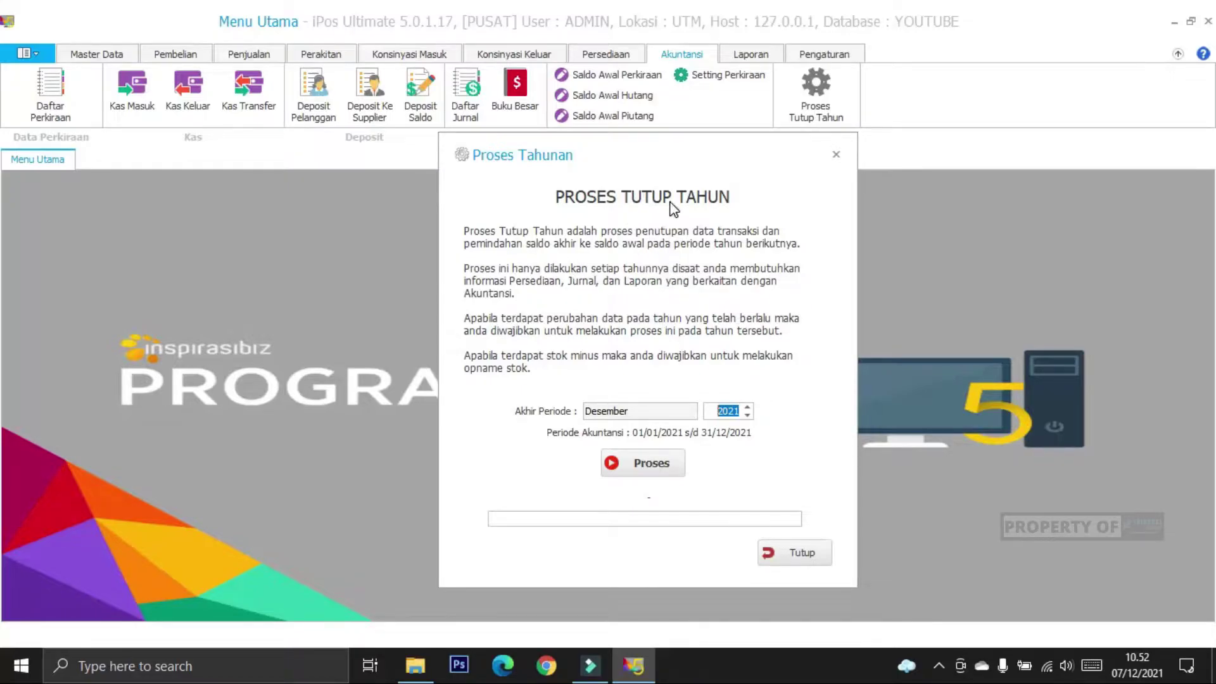
pyautogui.moveTo(644, 149); pyautogui.dragTo(654, 84)
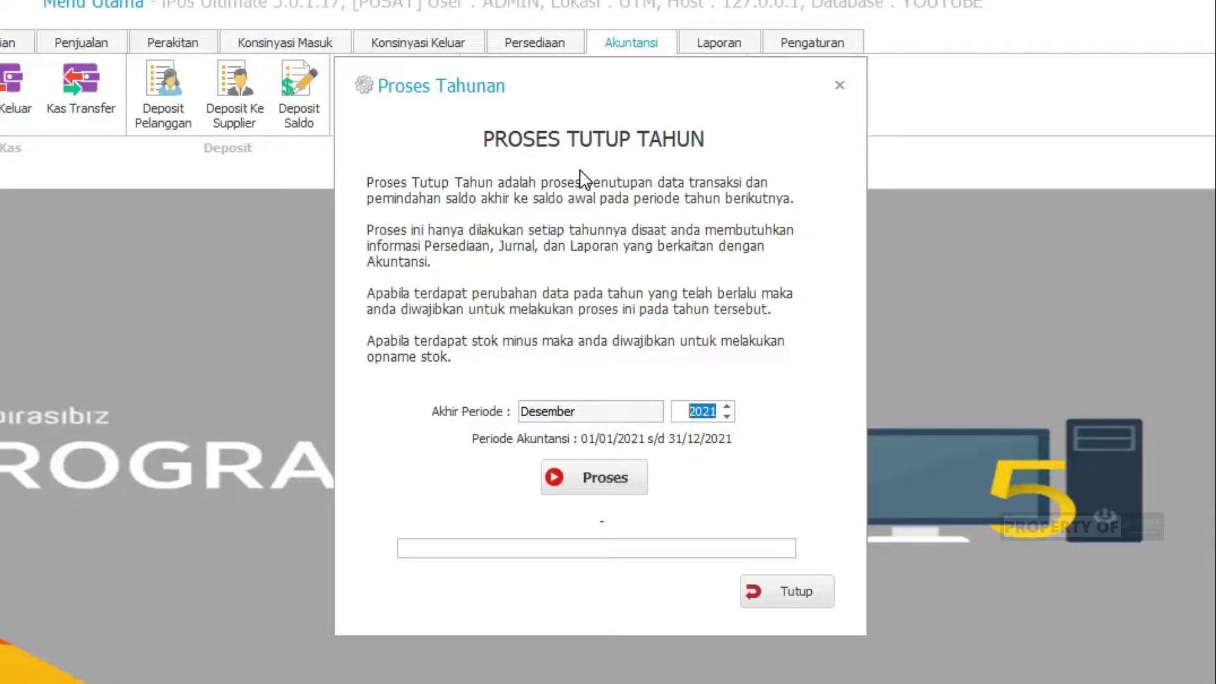
pyautogui.click(370, 233)
pyautogui.click(367, 298)
pyautogui.click(365, 343)
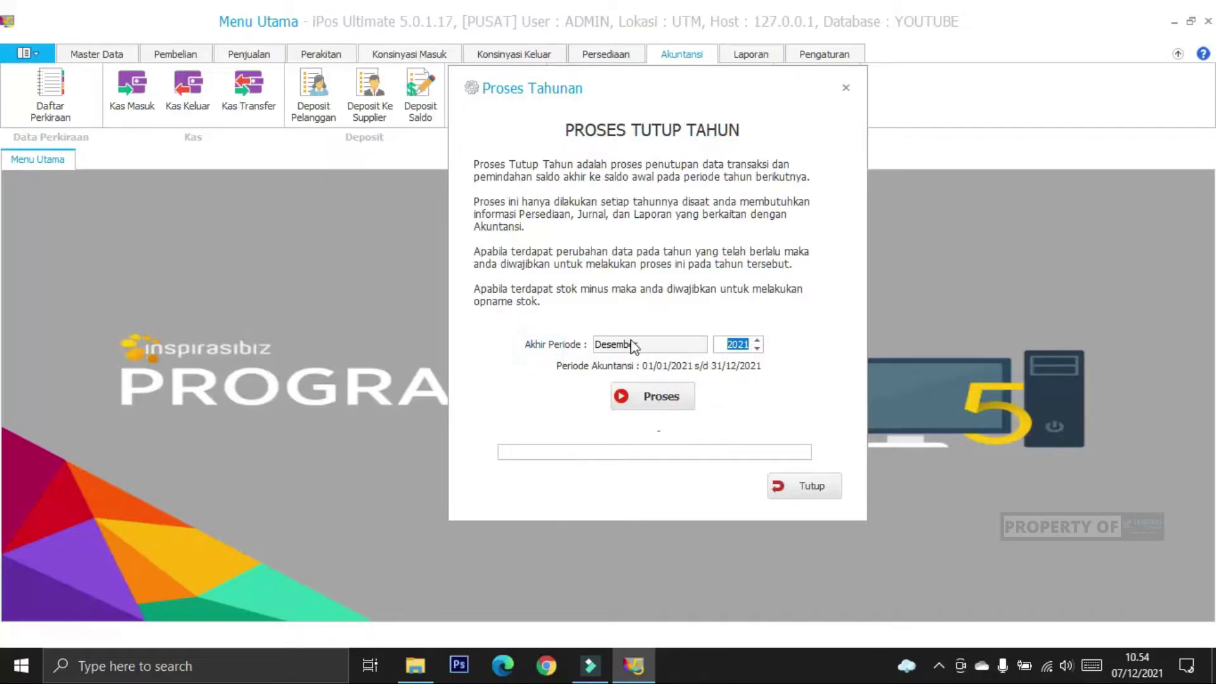
# Run the year-end closing for the period ending Desember 2021 and close the process dialog
pyautogui.moveTo(1139, 678)
pyautogui.click(738, 345)
pyautogui.moveTo(748, 344); pyautogui.dragTo(722, 344)
pyautogui.click(758, 349)
pyautogui.click(757, 341)
pyautogui.click(756, 348)
pyautogui.click(656, 393)
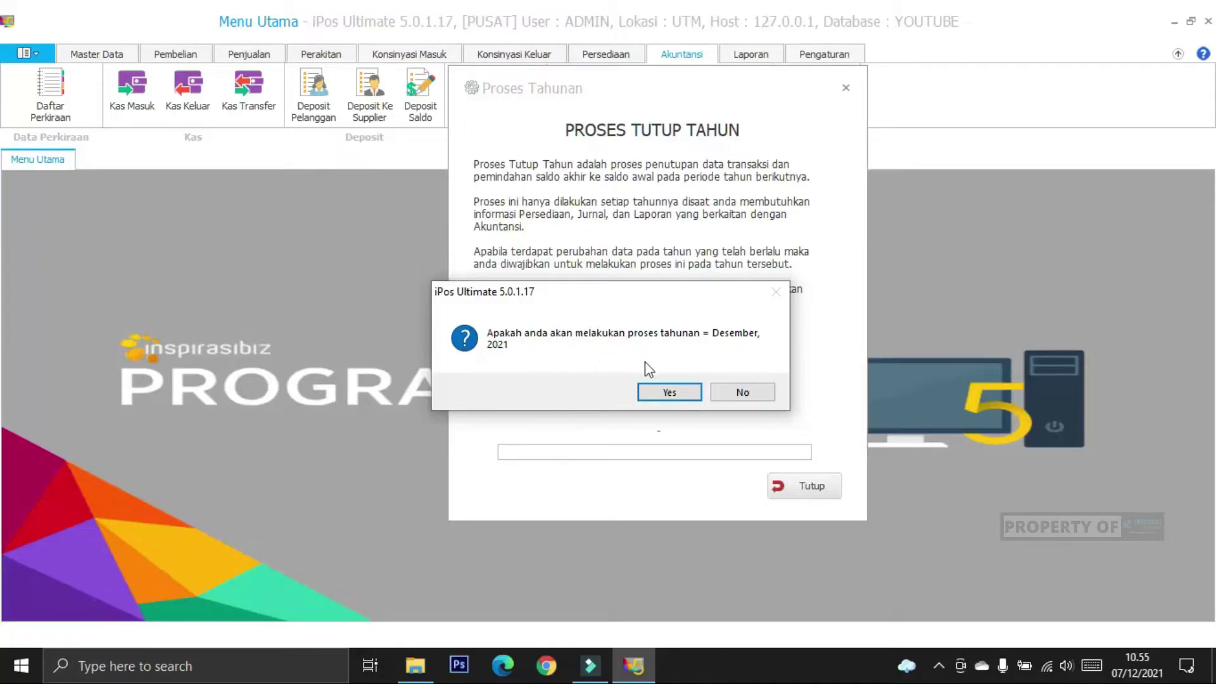
pyautogui.click(660, 394)
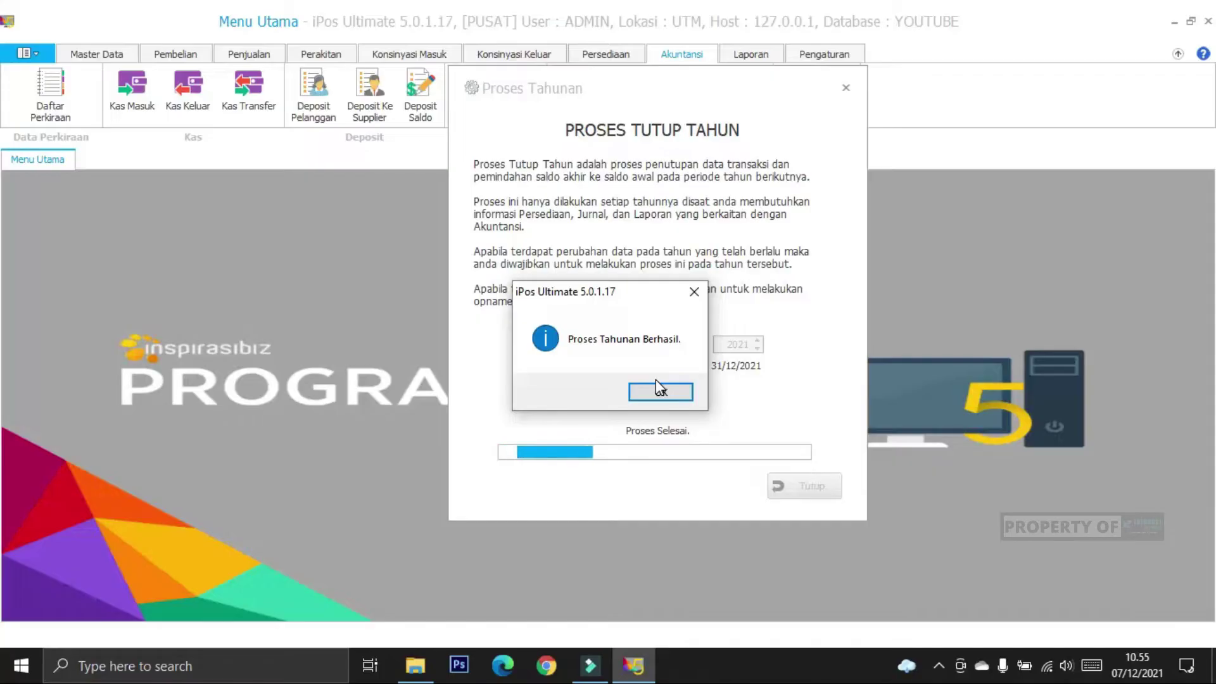
pyautogui.moveTo(612, 294); pyautogui.dragTo(668, 275)
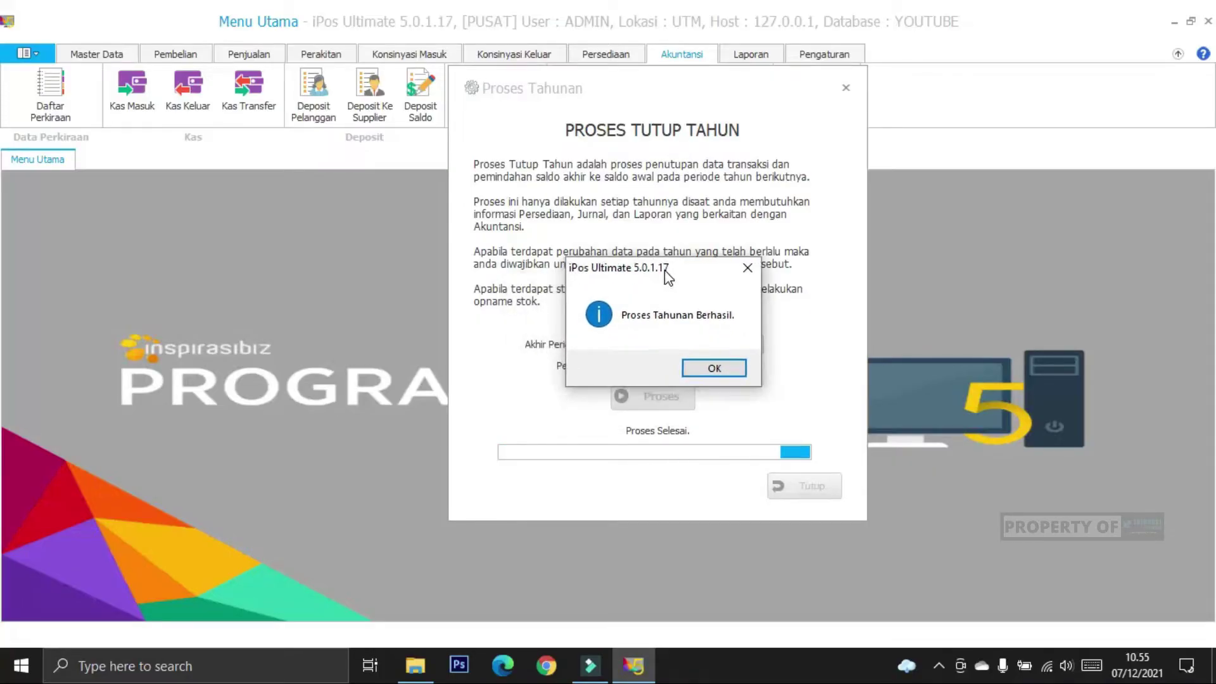
pyautogui.click(714, 369)
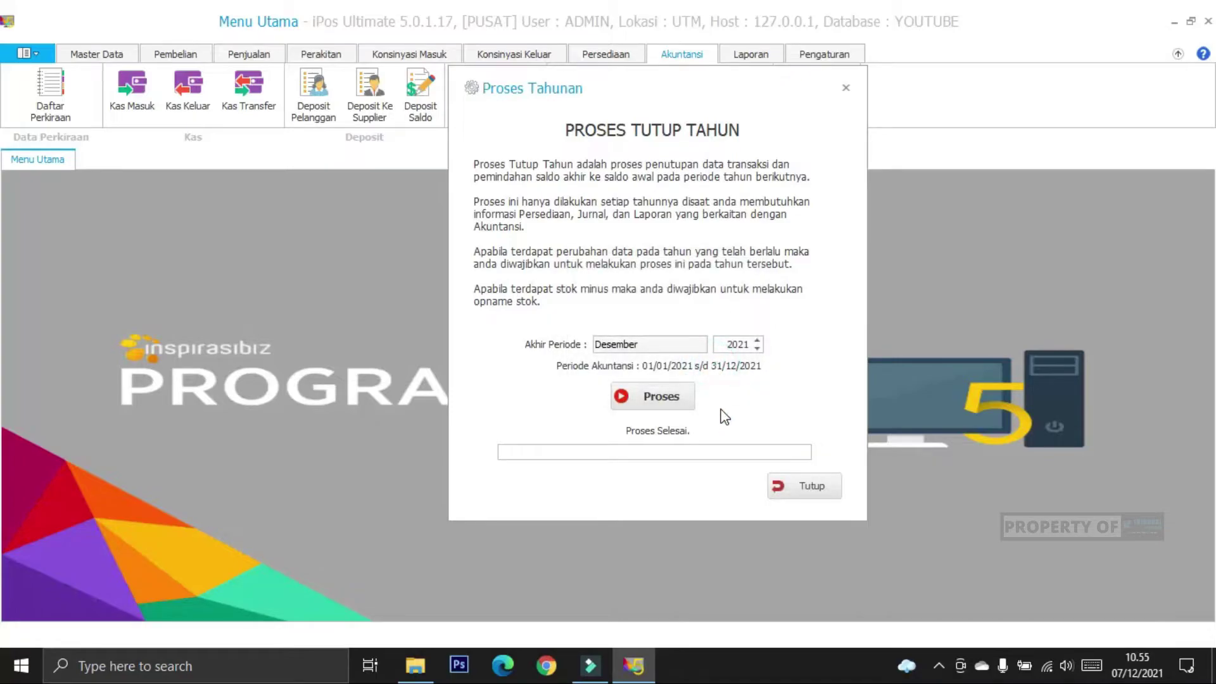
pyautogui.click(803, 487)
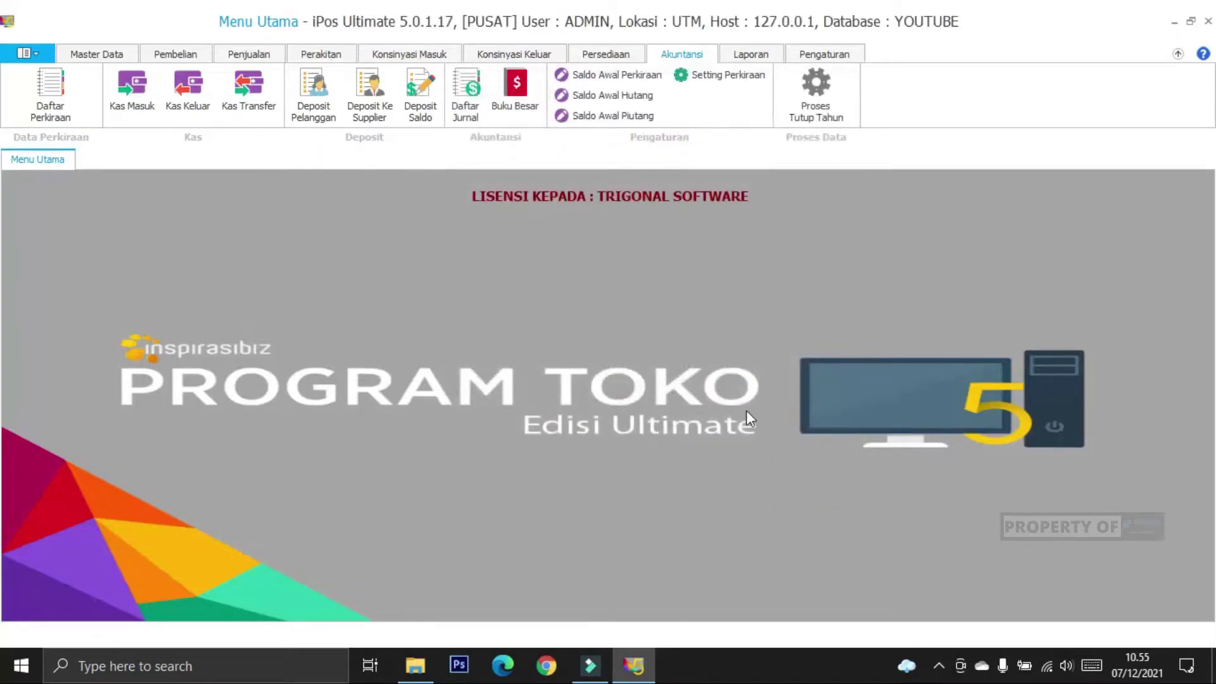
# Display the stock card (Kartu Stok) of item Aqua 220ml for Desember 2021 in warehouse UTM and check its ending balance
pyautogui.click(86, 53)
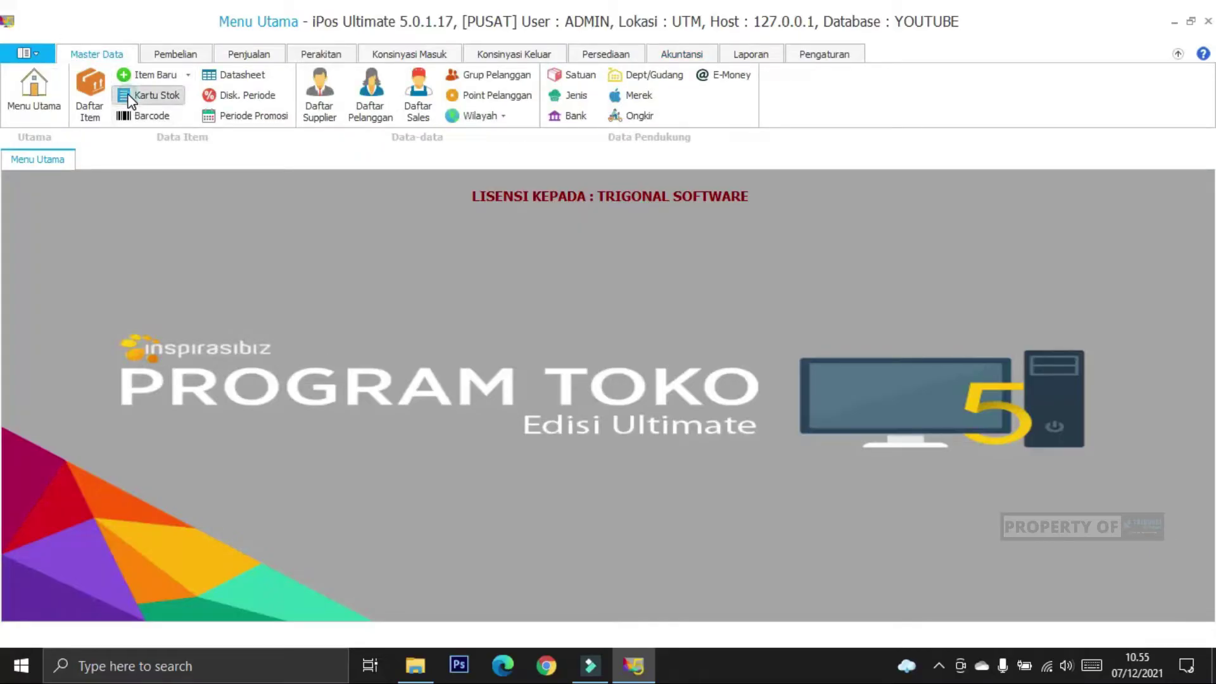
pyautogui.click(152, 95)
pyautogui.click(221, 190)
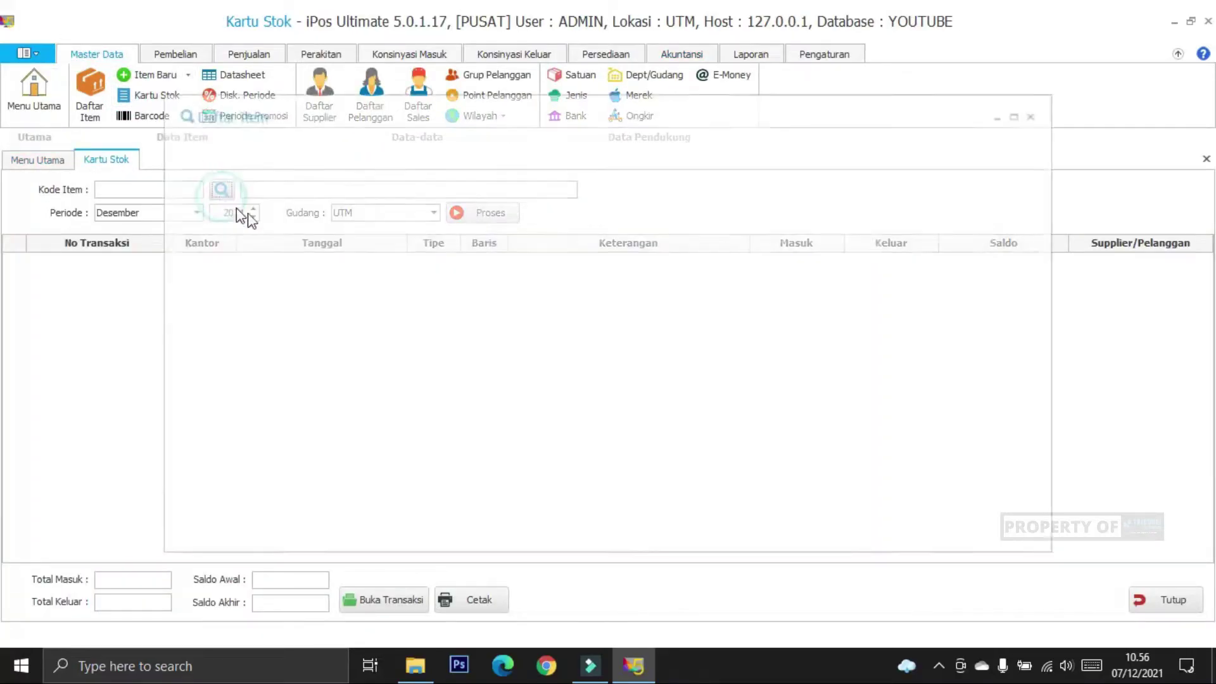
pyautogui.click(436, 278)
pyautogui.click(915, 523)
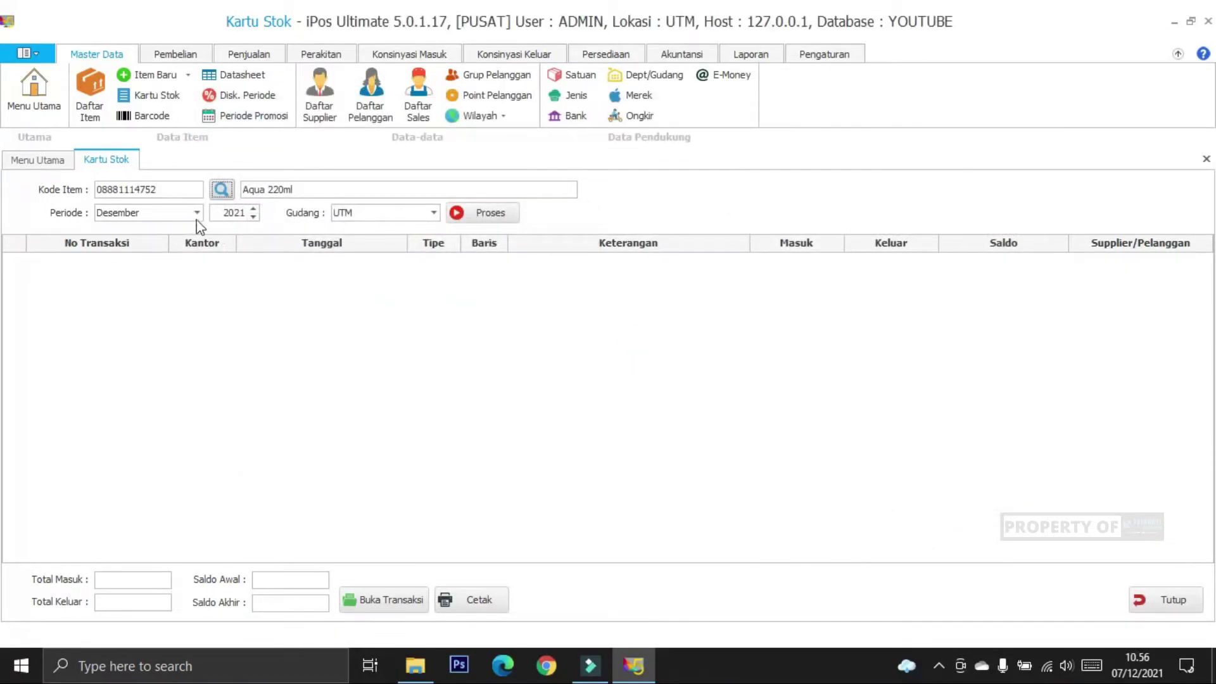
pyautogui.click(197, 214)
pyautogui.click(197, 216)
pyautogui.click(469, 213)
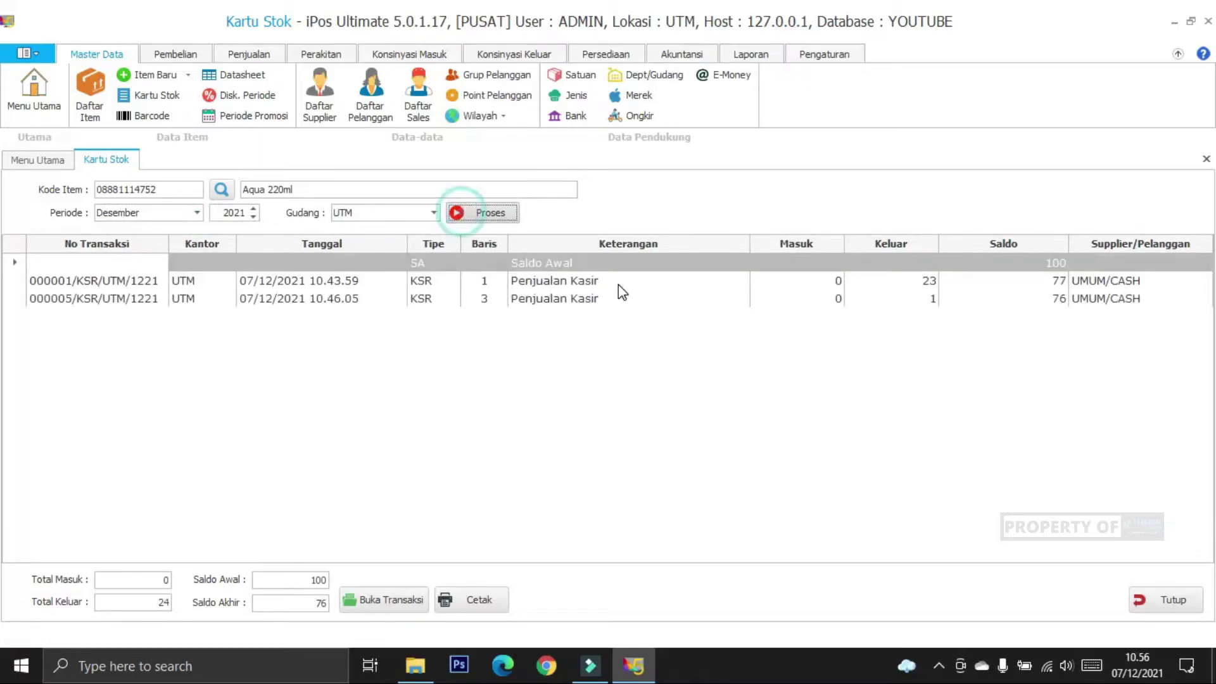
pyautogui.click(305, 604)
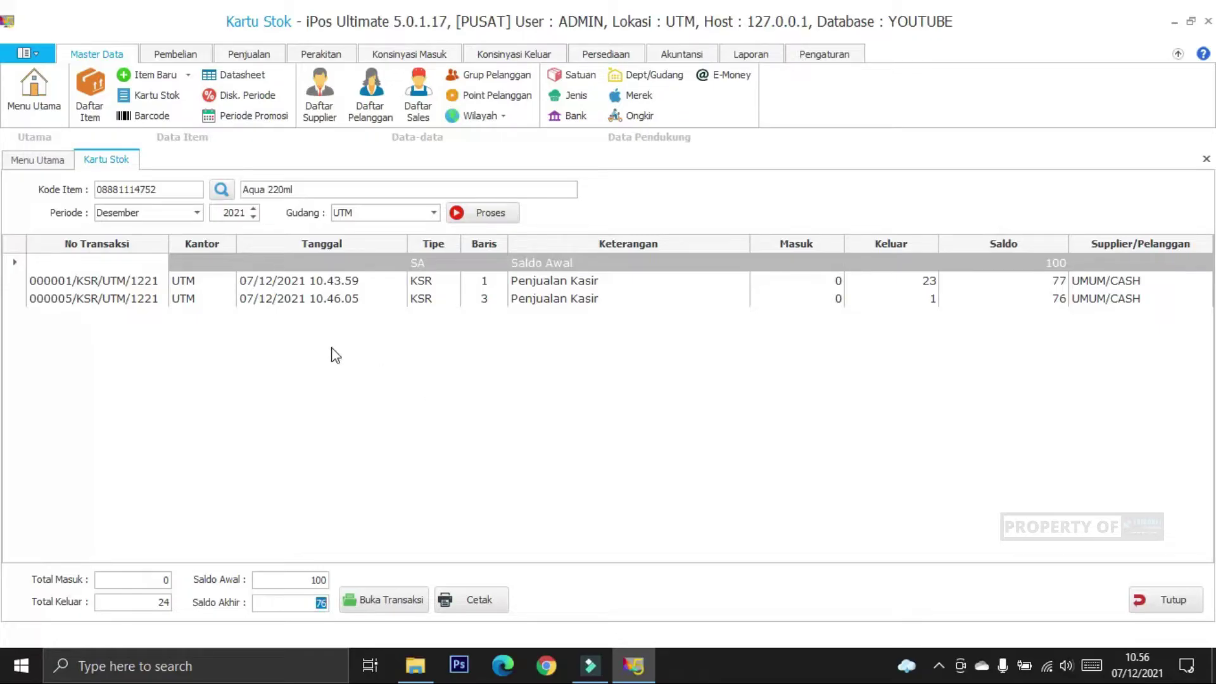
# Display the Aqua 220ml stock card for Januari 2022, check its opening balance, and close the stock card
pyautogui.click(196, 213)
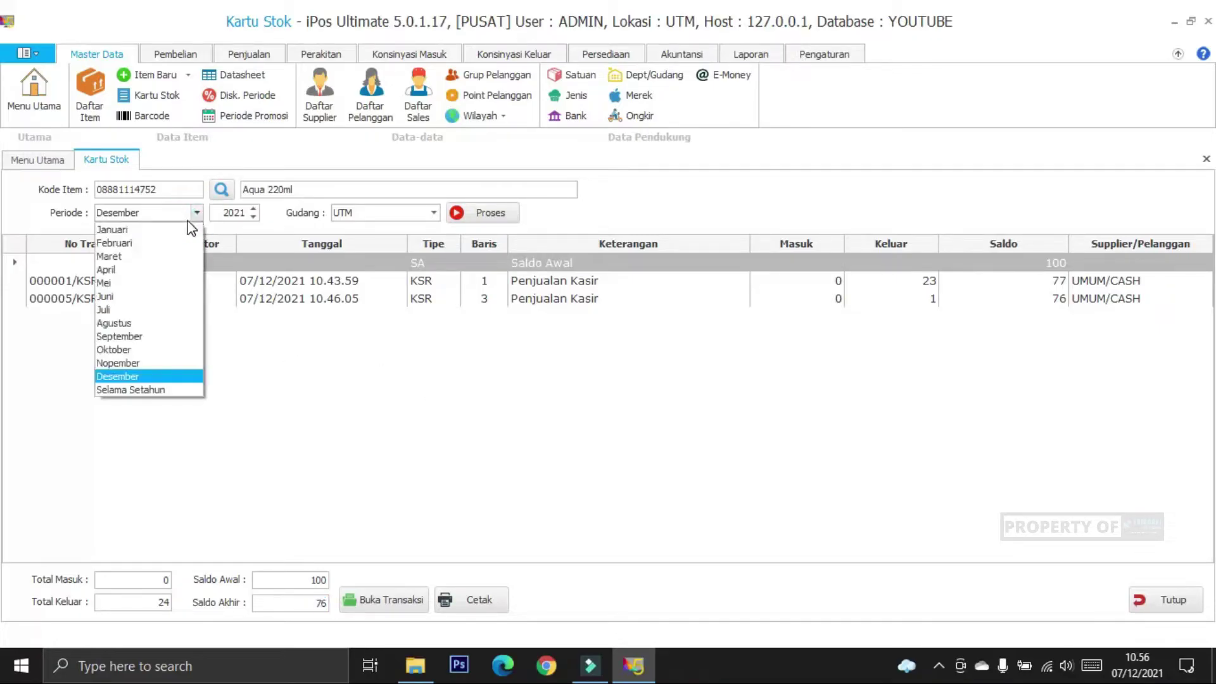
pyautogui.click(176, 226)
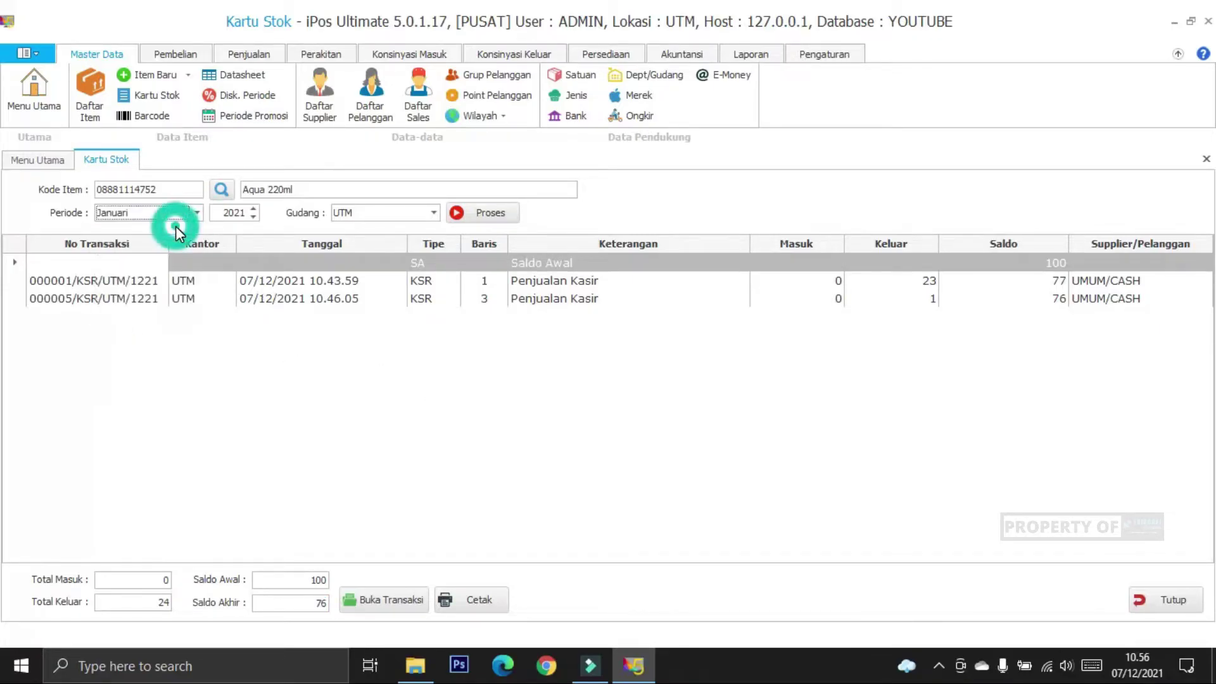
pyautogui.click(254, 208)
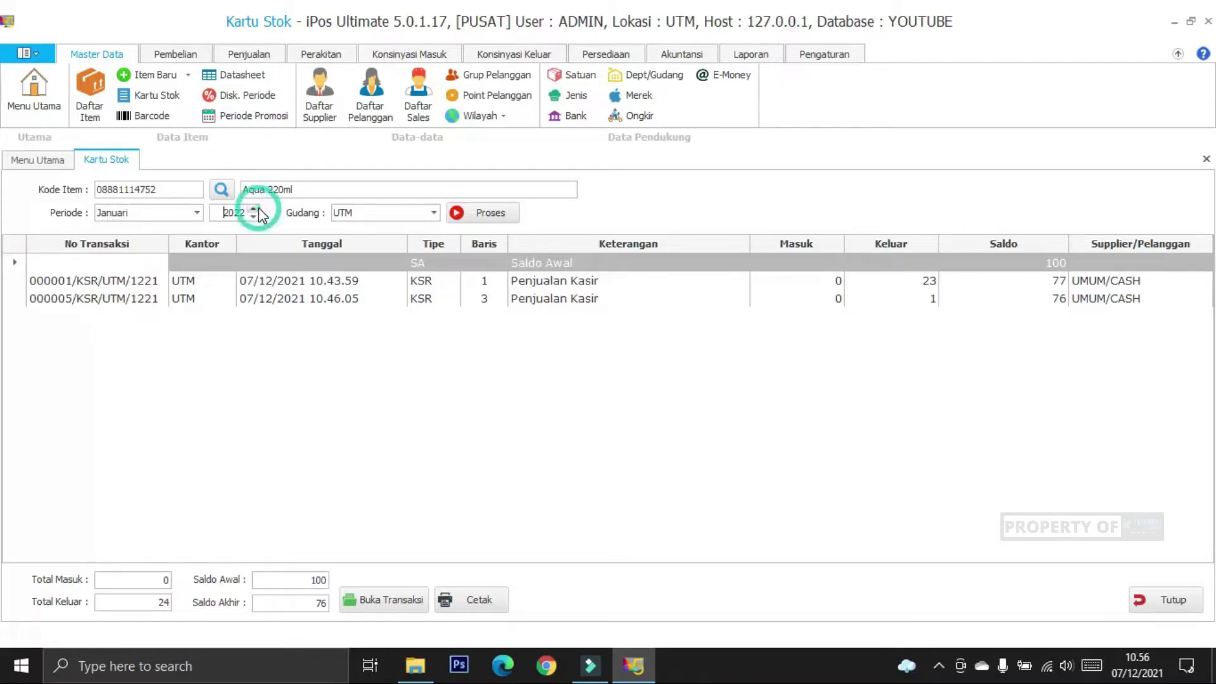
pyautogui.click(493, 216)
pyautogui.click(294, 576)
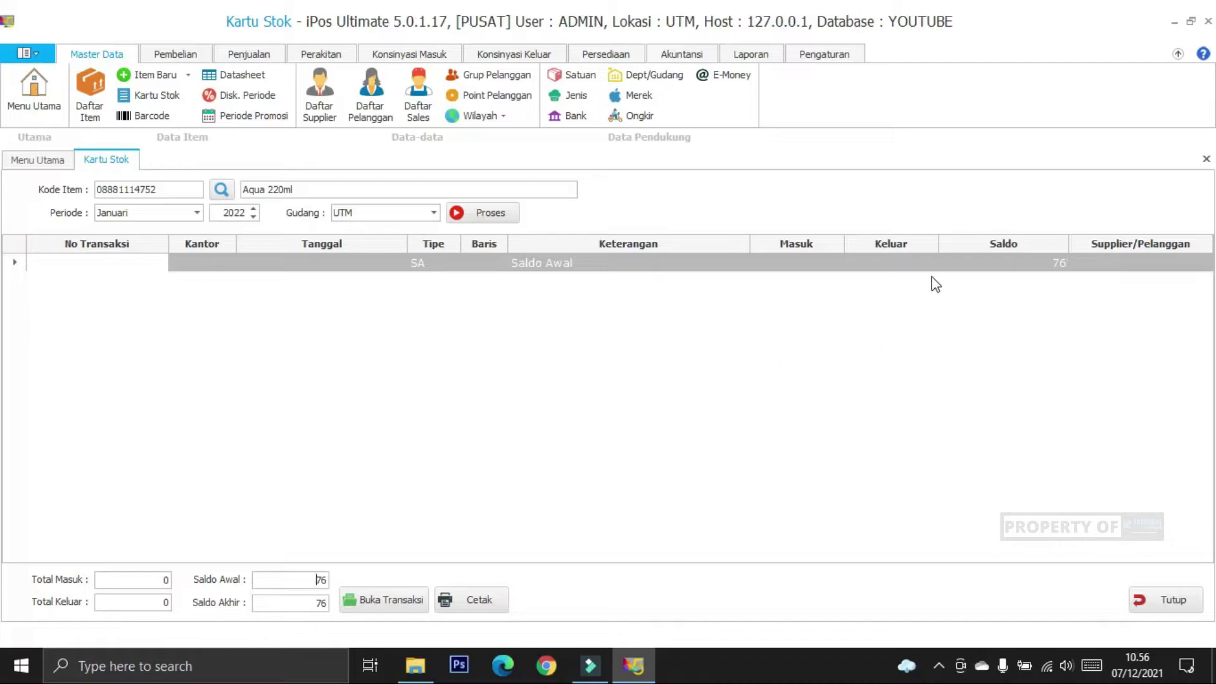
pyautogui.click(1043, 263)
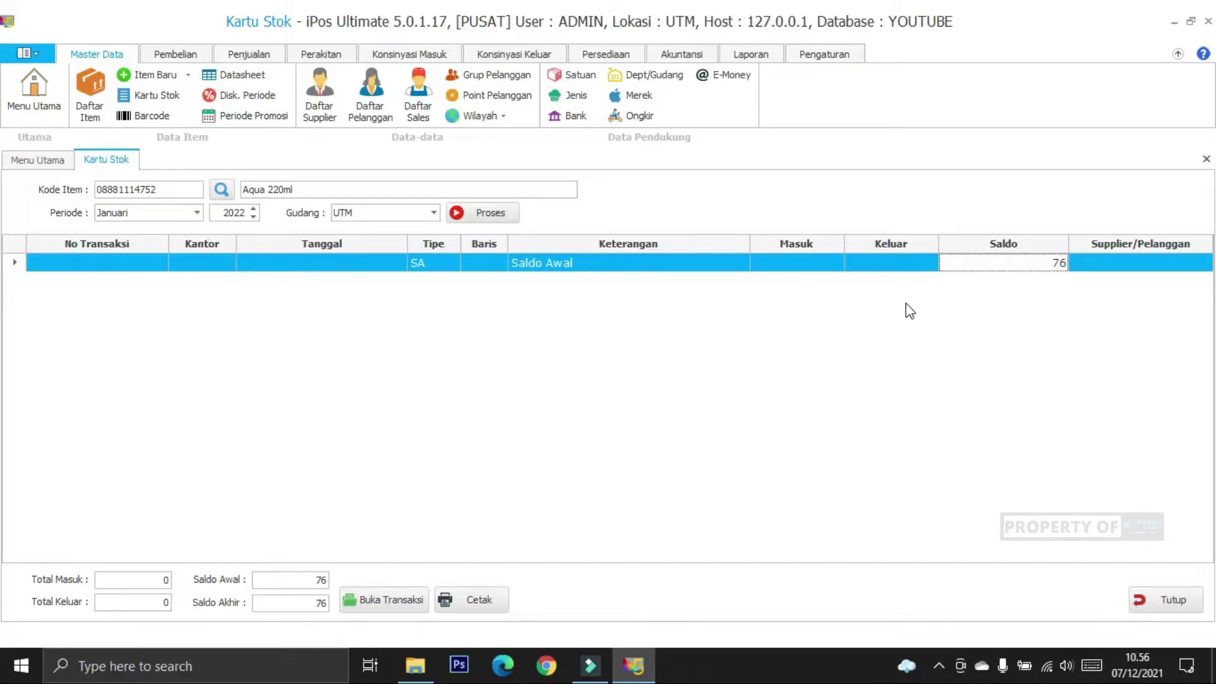
pyautogui.click(1156, 600)
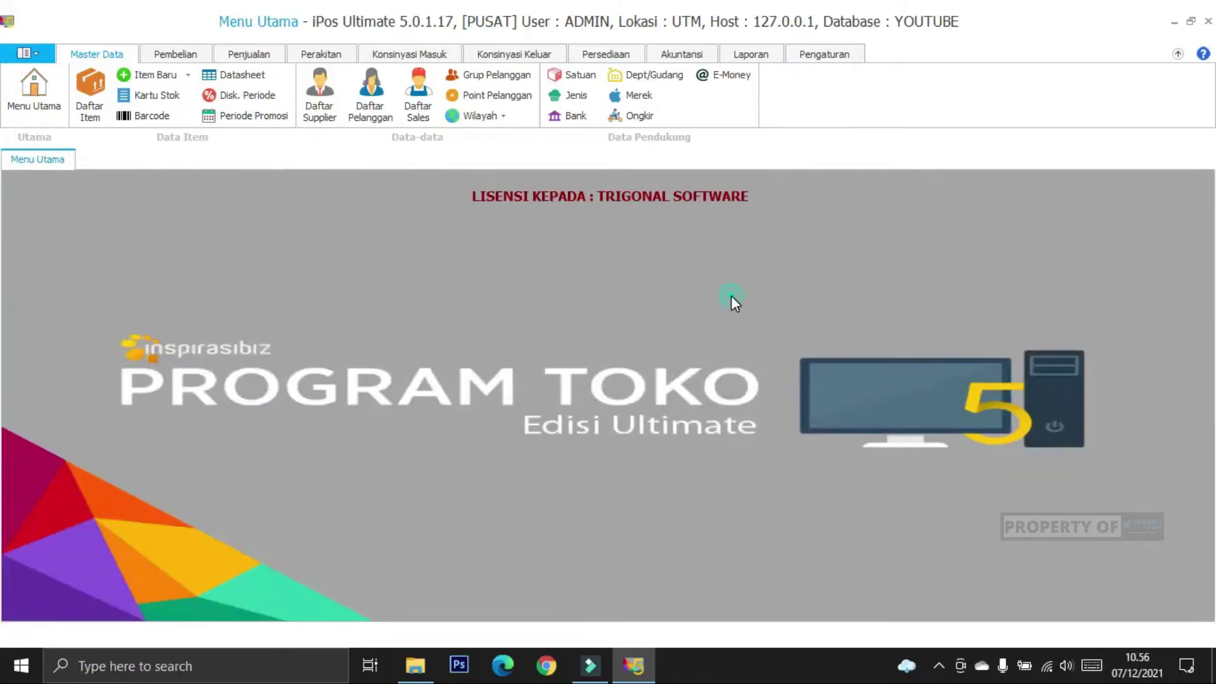
# Display the general ledger (Buku Besar) of account 1-1110 - KAS KECIL for 01/12/2021 to 31/12/2021 and check its ending balance
pyautogui.click(687, 54)
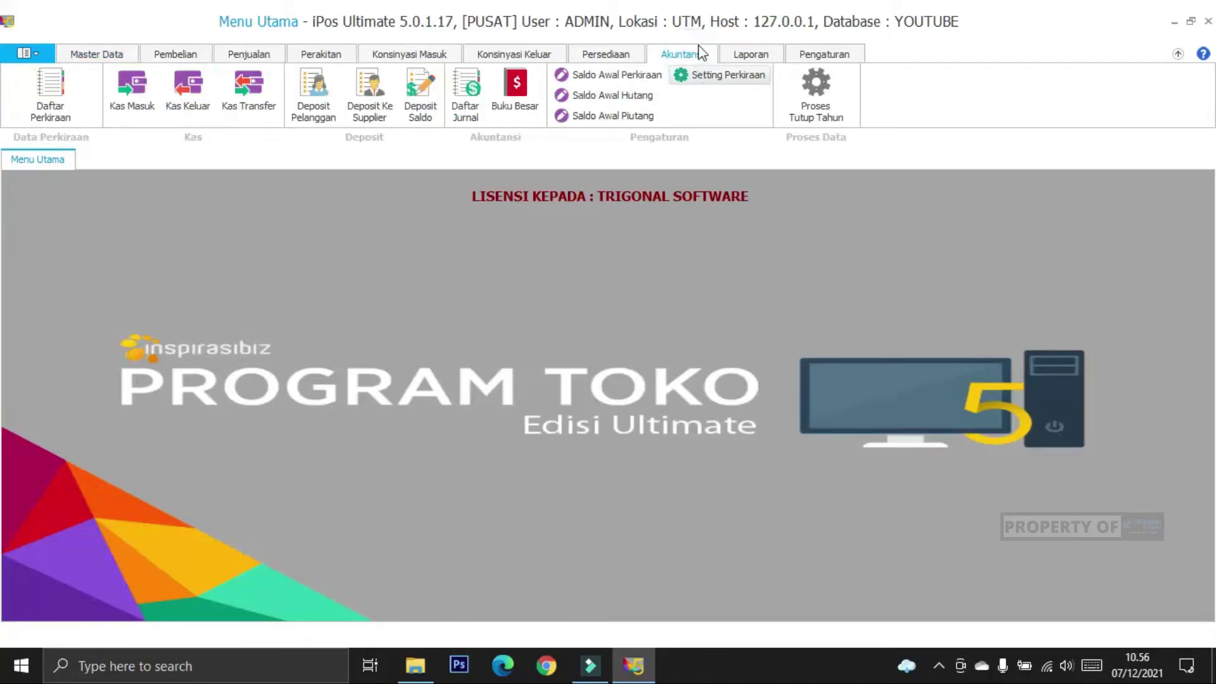
pyautogui.click(515, 113)
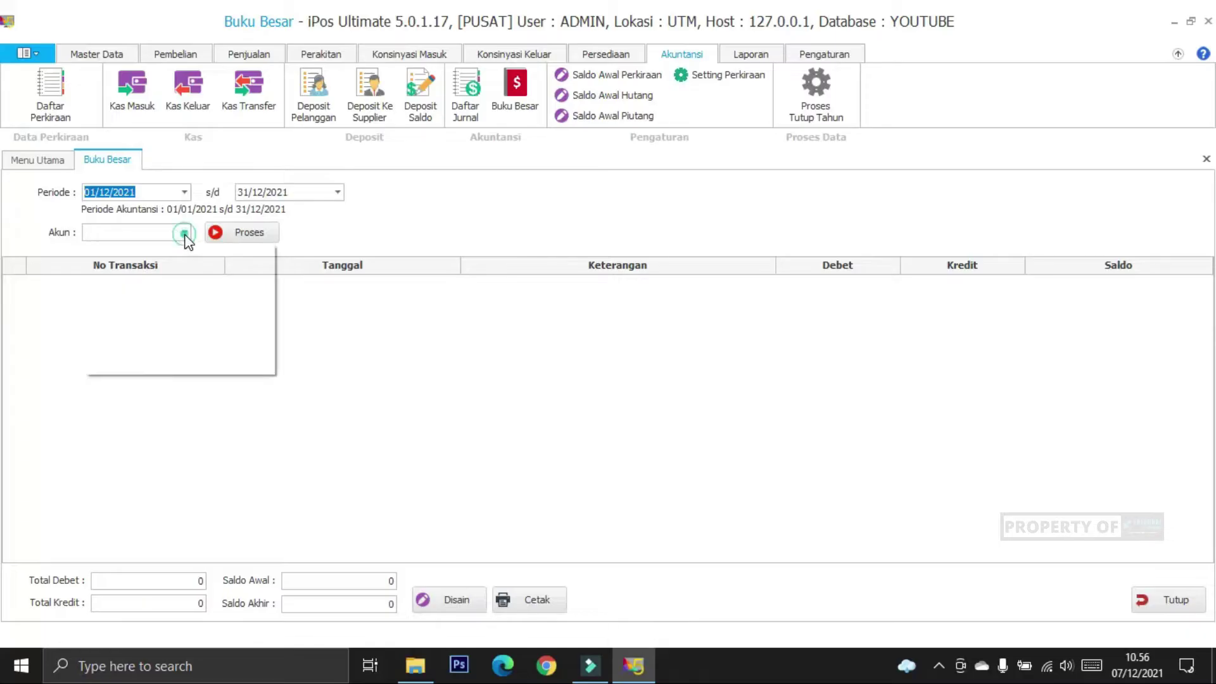
pyautogui.click(184, 232)
pyautogui.click(196, 280)
pyautogui.click(234, 233)
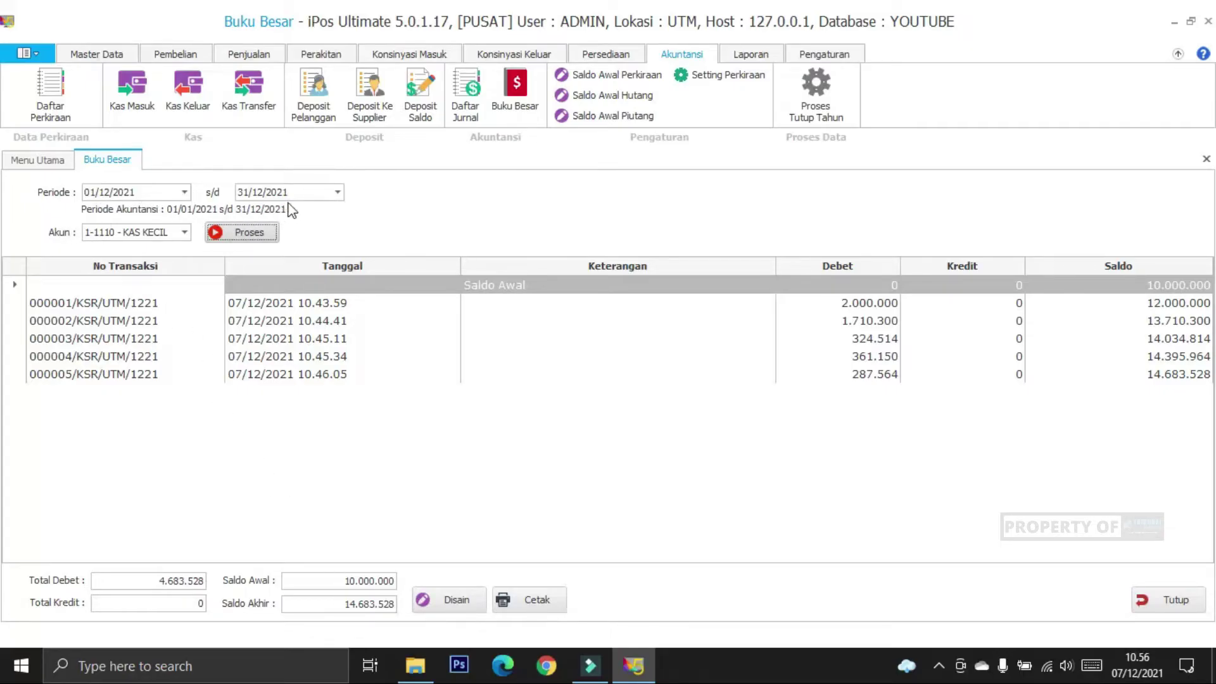
pyautogui.moveTo(325, 604); pyautogui.dragTo(404, 598)
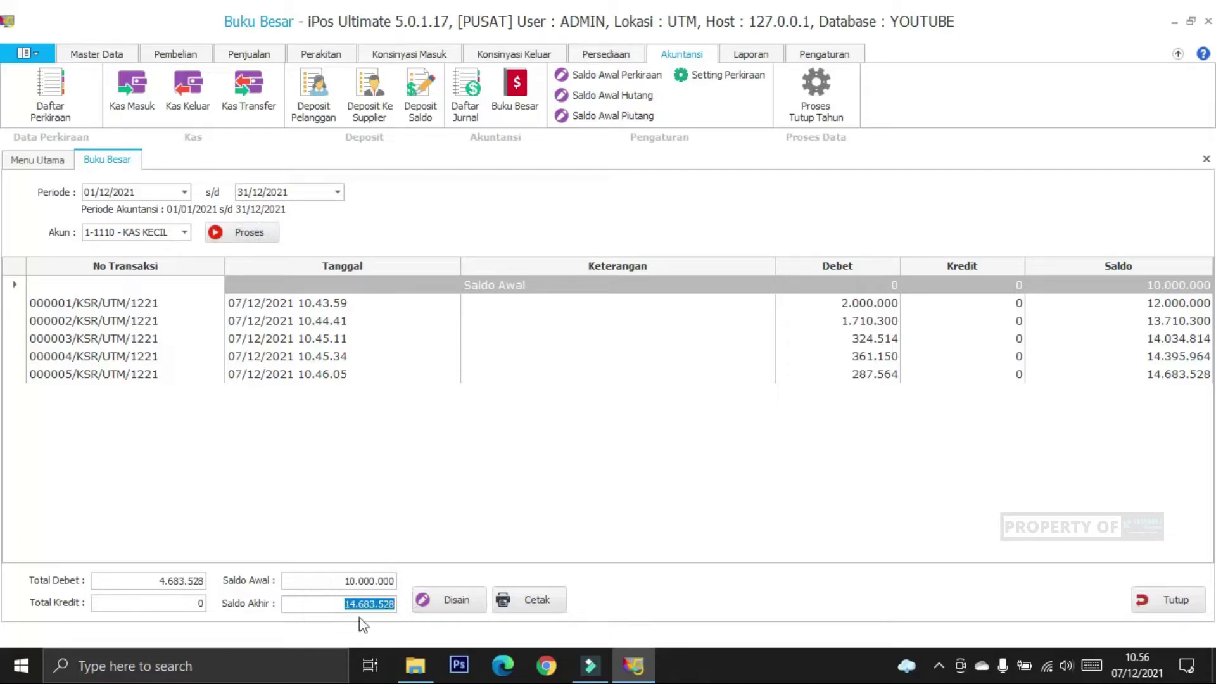
pyautogui.click(431, 437)
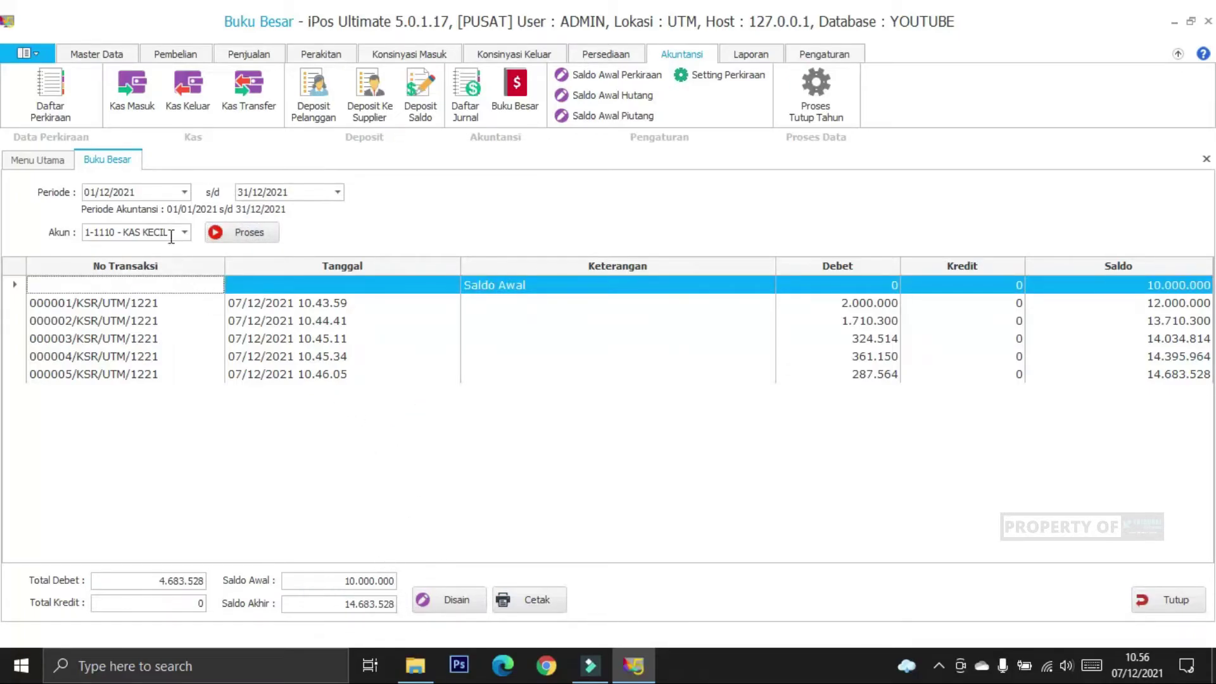
# Display the KAS KECIL ledger for 01/01/2022 to 31/01/2022, check its opening balance, and close the ledger
pyautogui.click(185, 193)
pyautogui.click(285, 237)
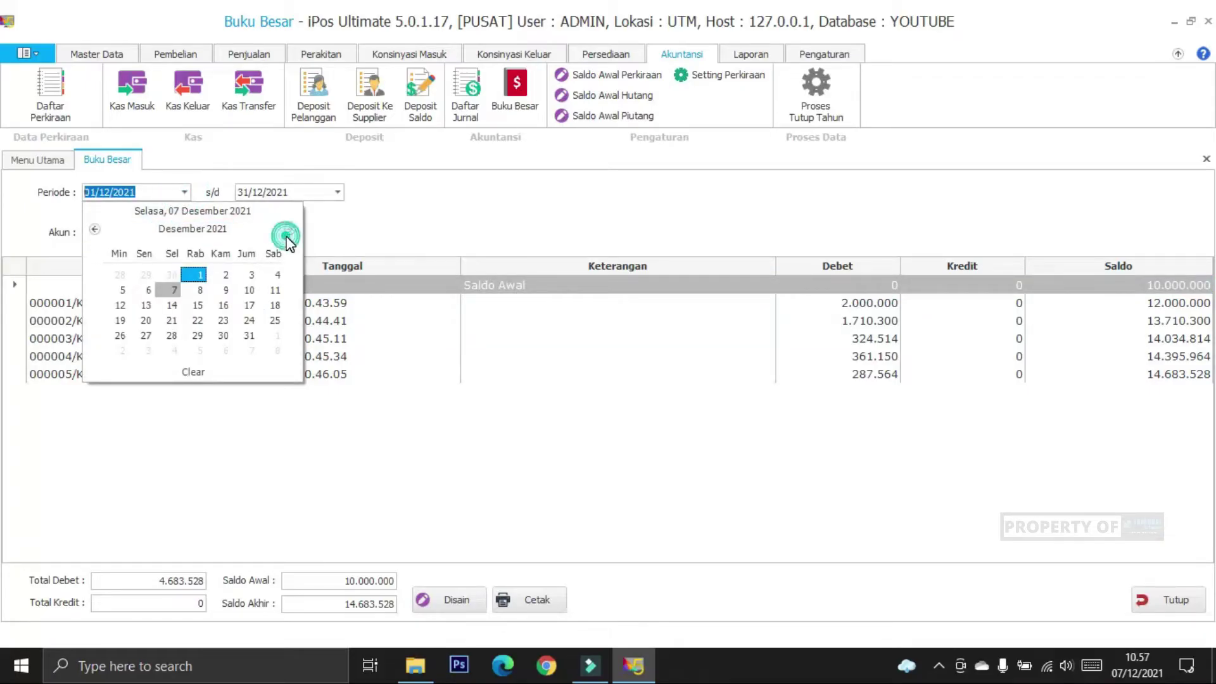
pyautogui.click(270, 274)
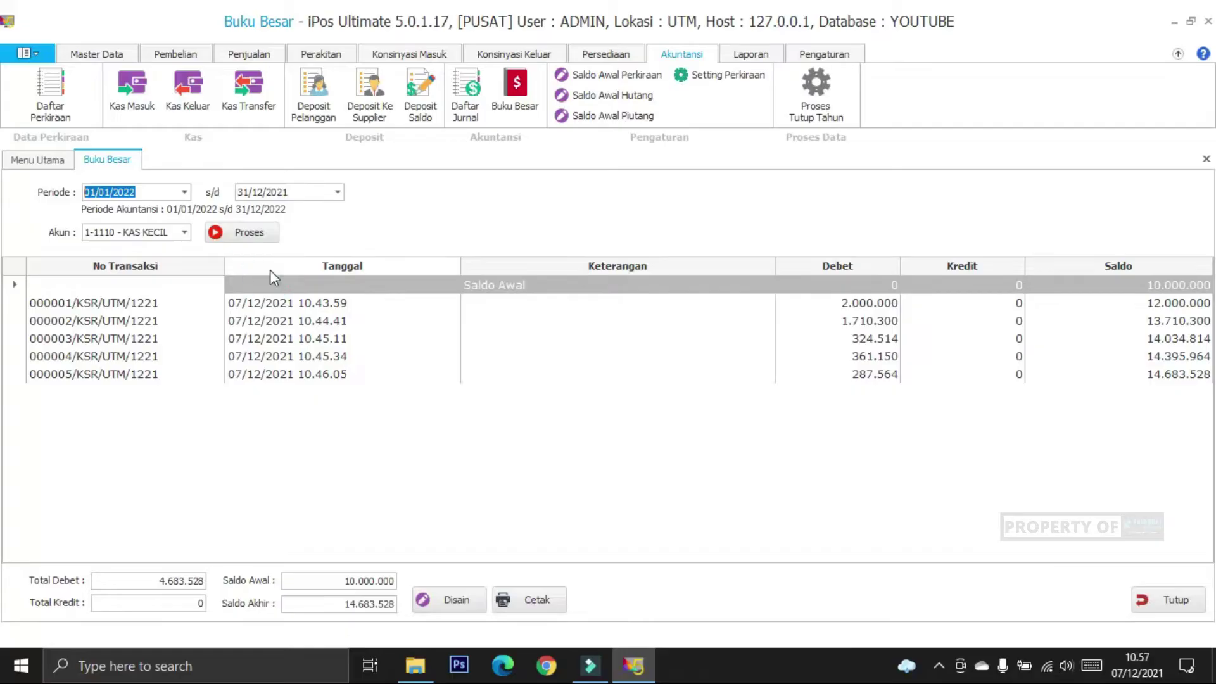
pyautogui.click(337, 192)
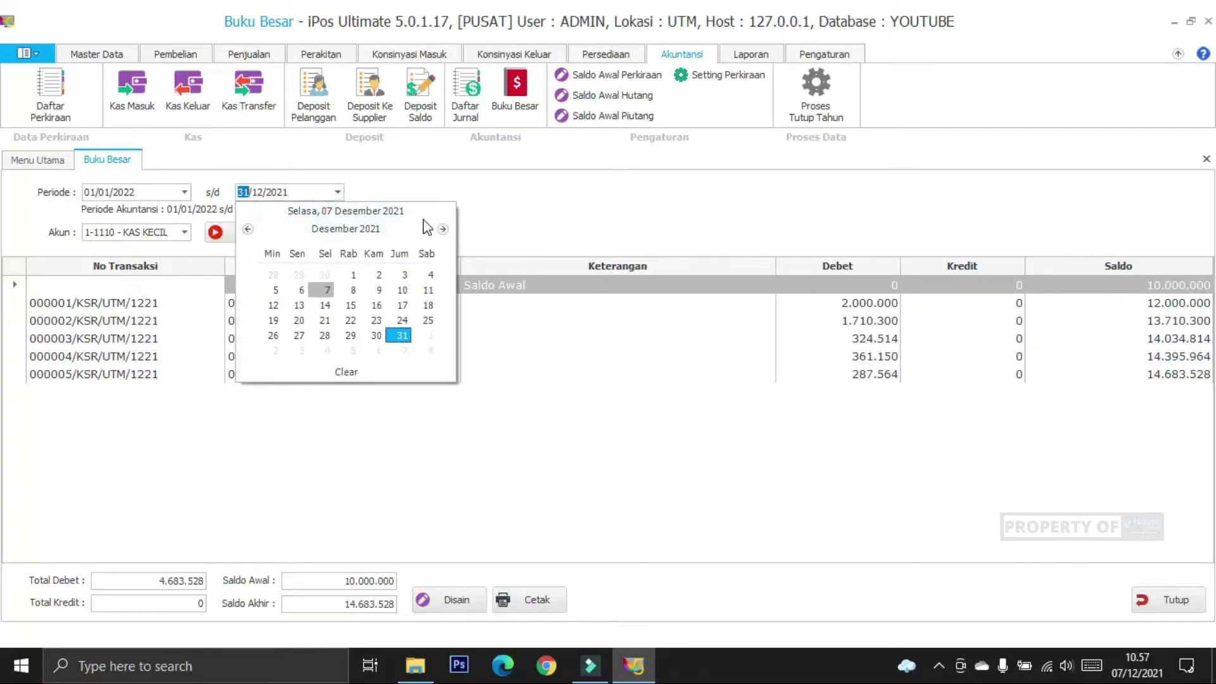
pyautogui.click(442, 228)
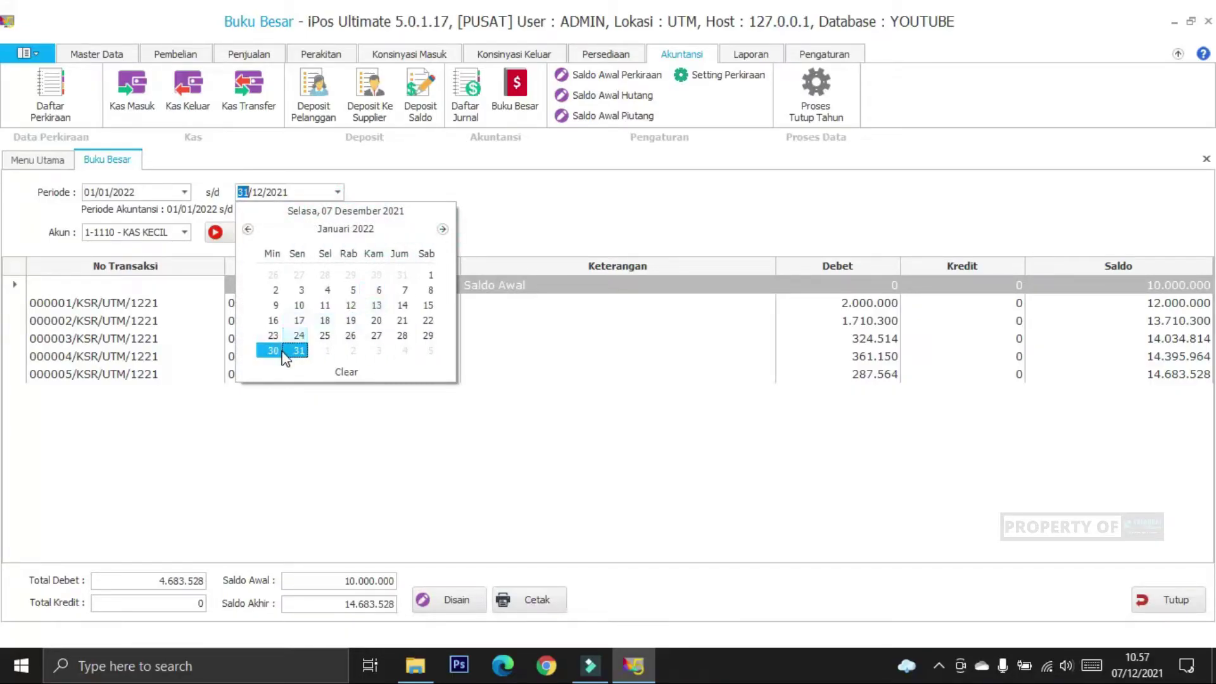
pyautogui.click(285, 353)
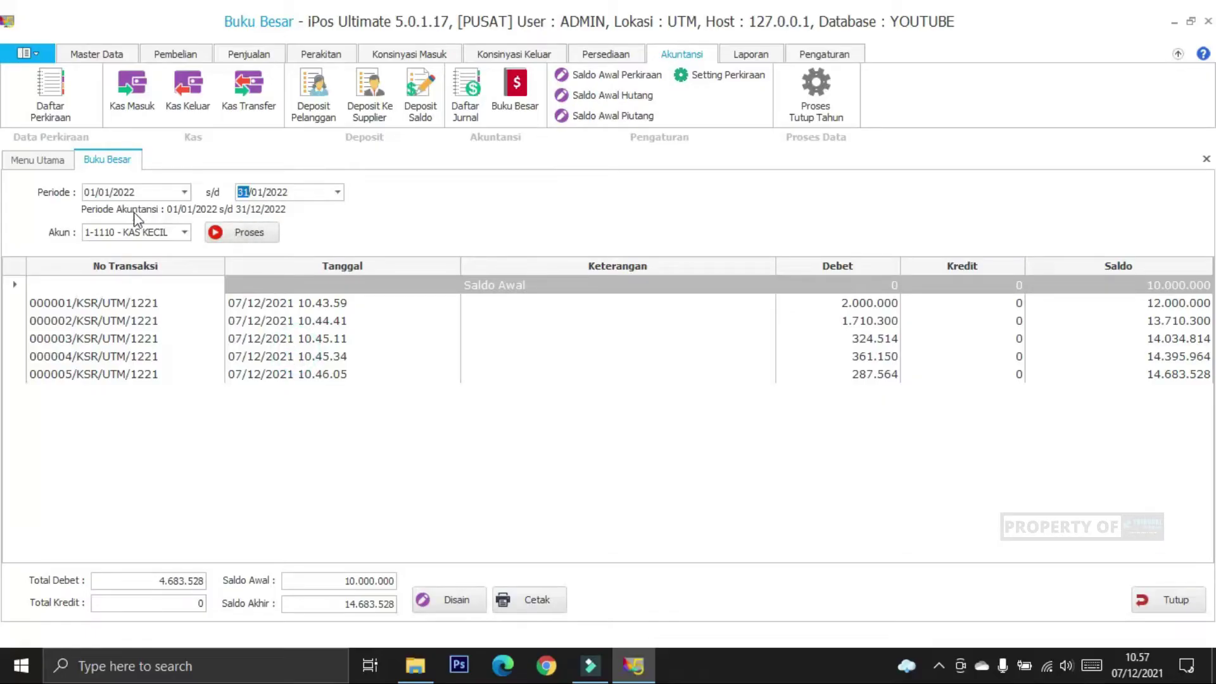
pyautogui.click(237, 234)
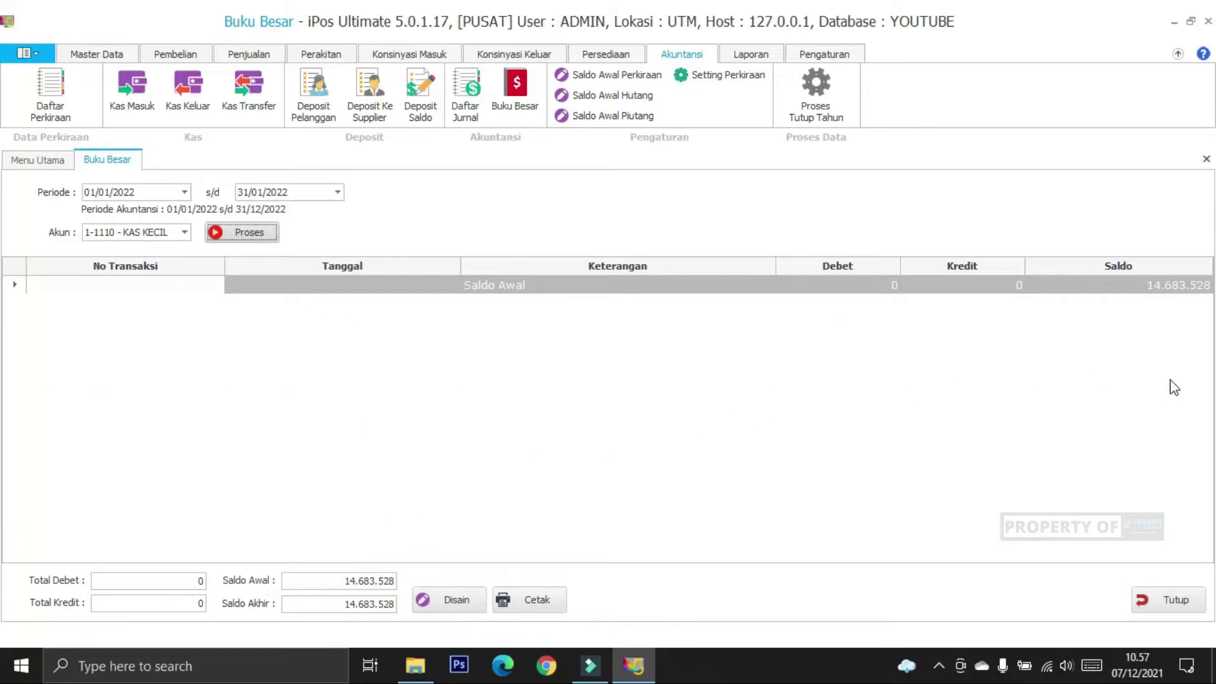
pyautogui.click(1140, 286)
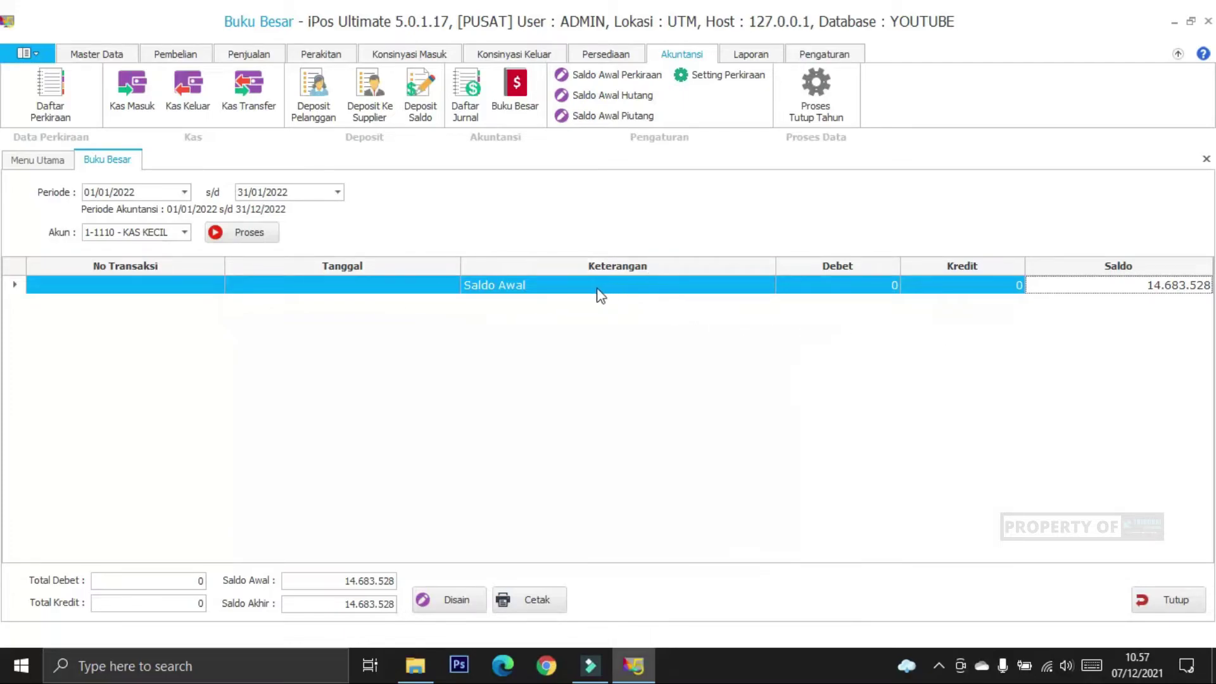
pyautogui.click(573, 286)
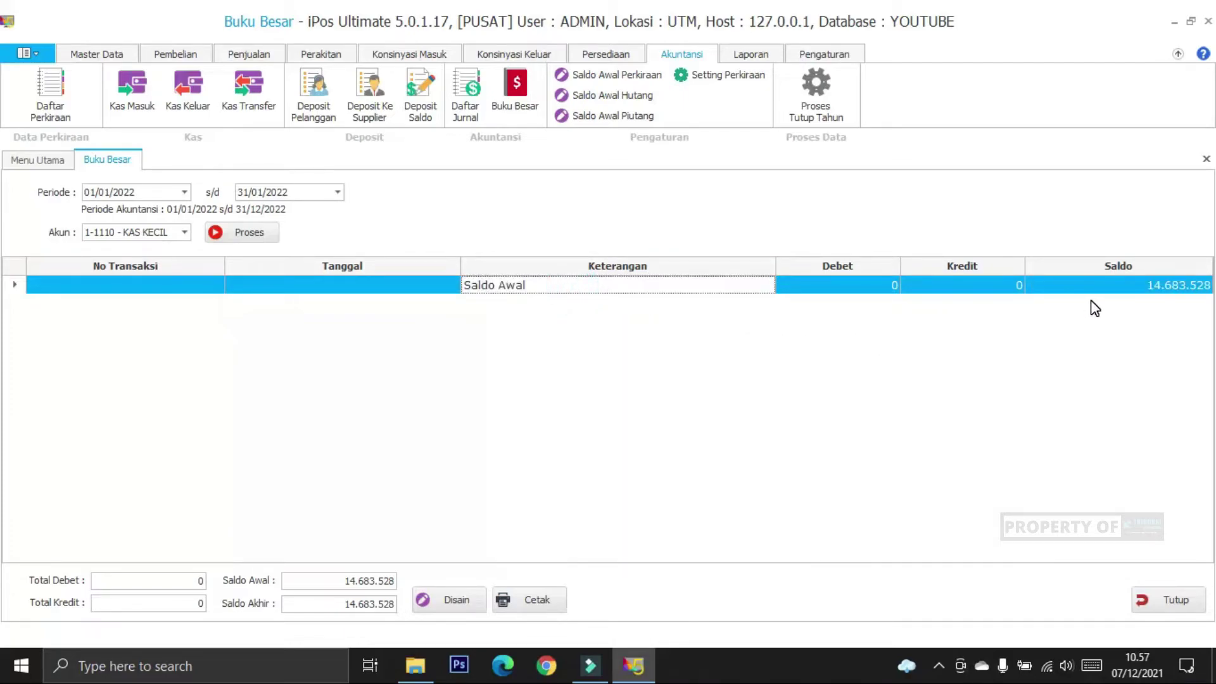
pyautogui.click(1070, 290)
pyautogui.click(1176, 600)
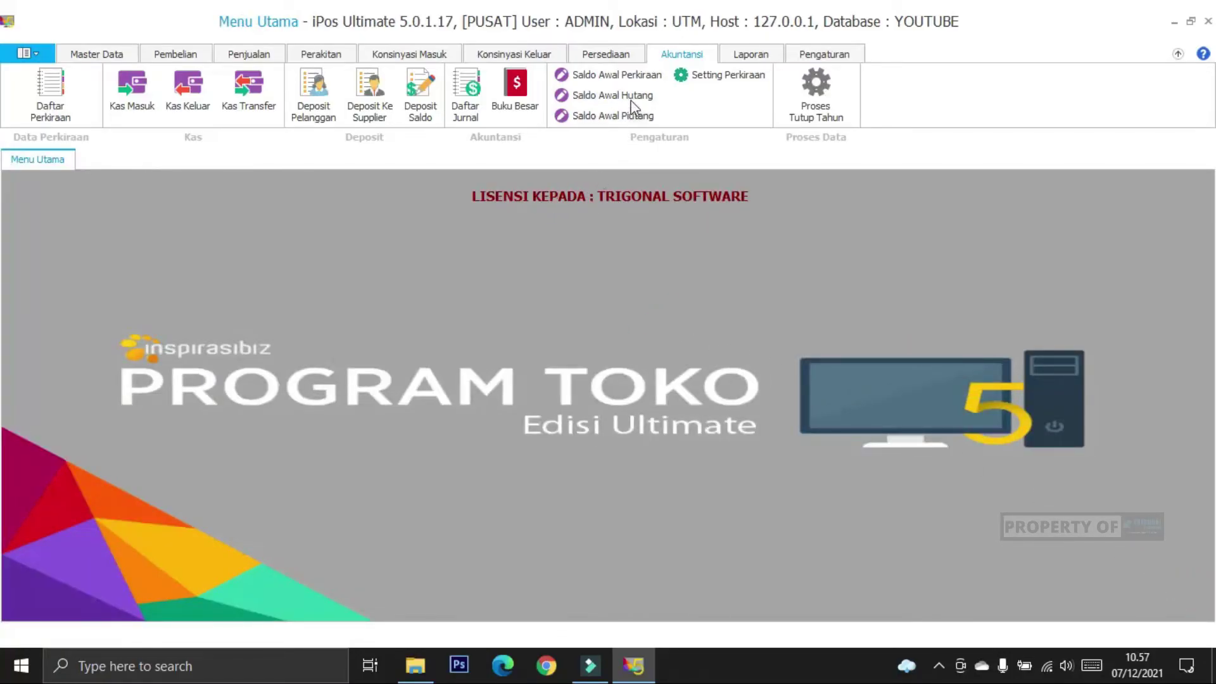
# Open the account opening balances (Saldo Awal Perkiraan) and load the balances dated 01/01/2022
pyautogui.click(610, 75)
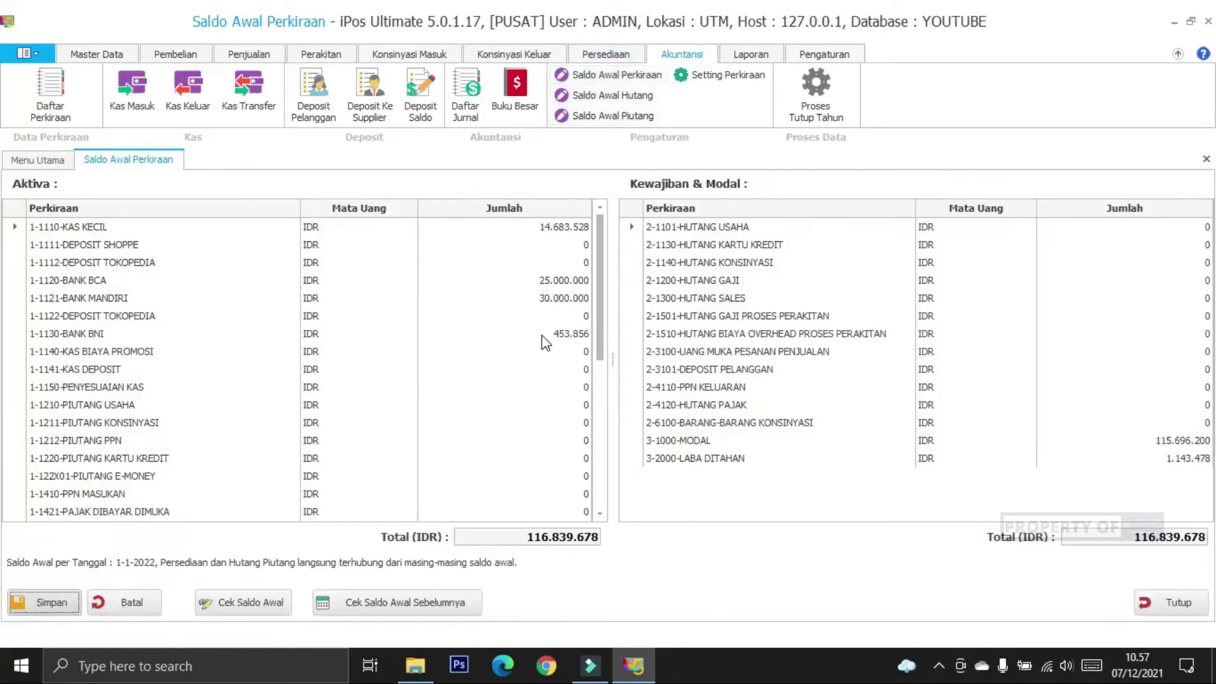
pyautogui.click(392, 603)
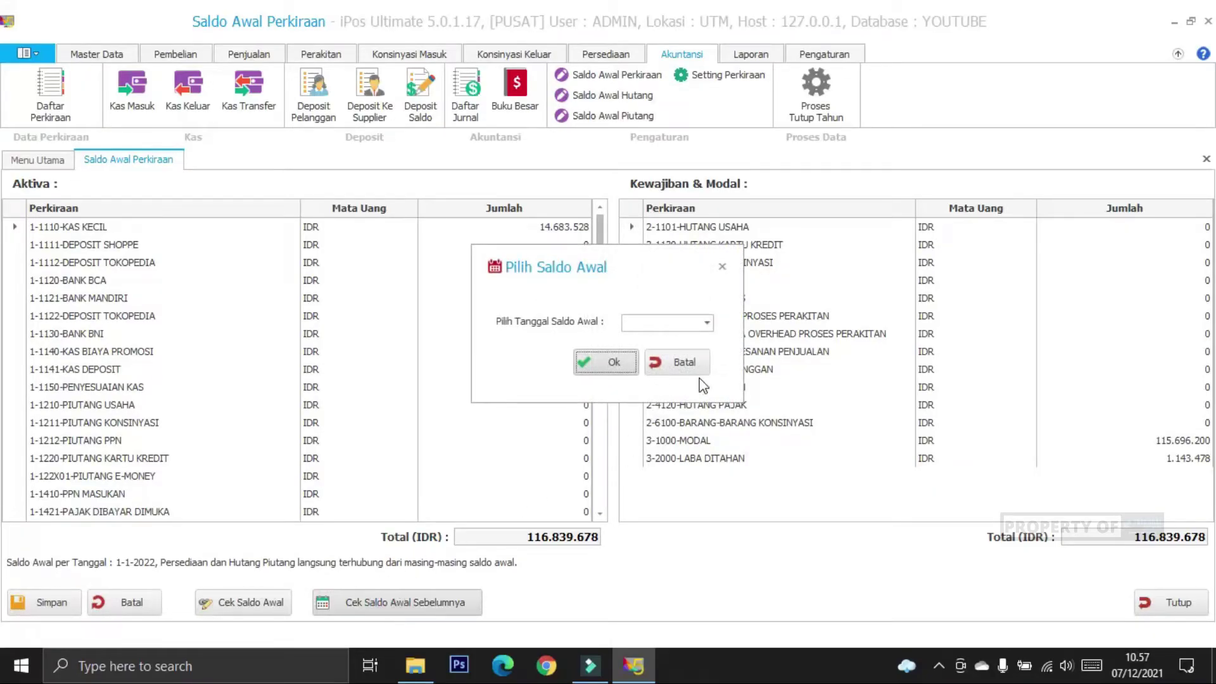
pyautogui.click(708, 324)
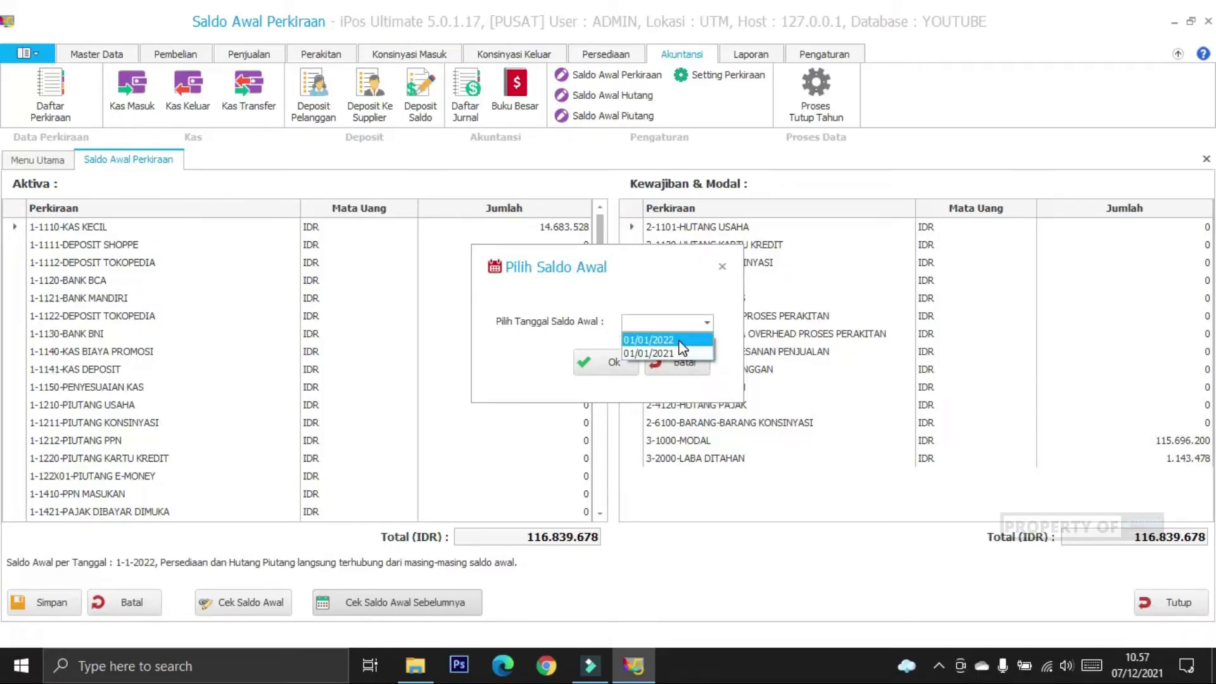
pyautogui.click(647, 340)
pyautogui.click(603, 363)
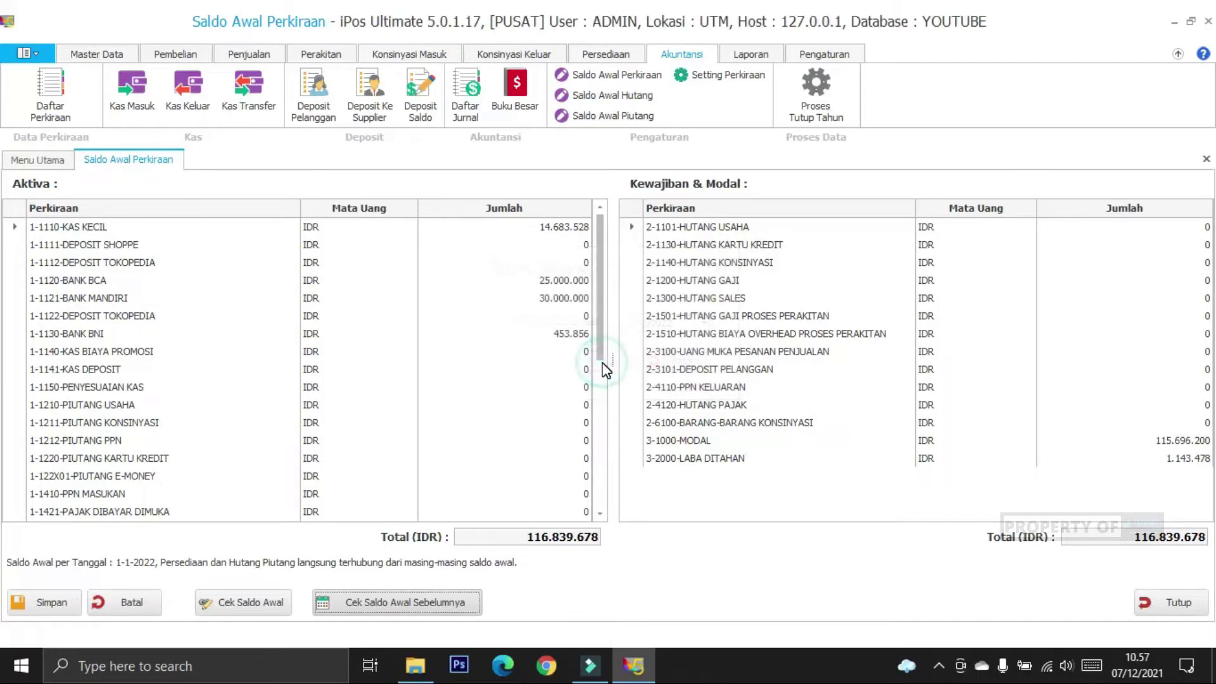
# Check the opening balances of the KAS KECIL, BANK BCA and BANK MANDIRI accounts in the Aktiva list
pyautogui.moveTo(597, 313); pyautogui.dragTo(622, 264)
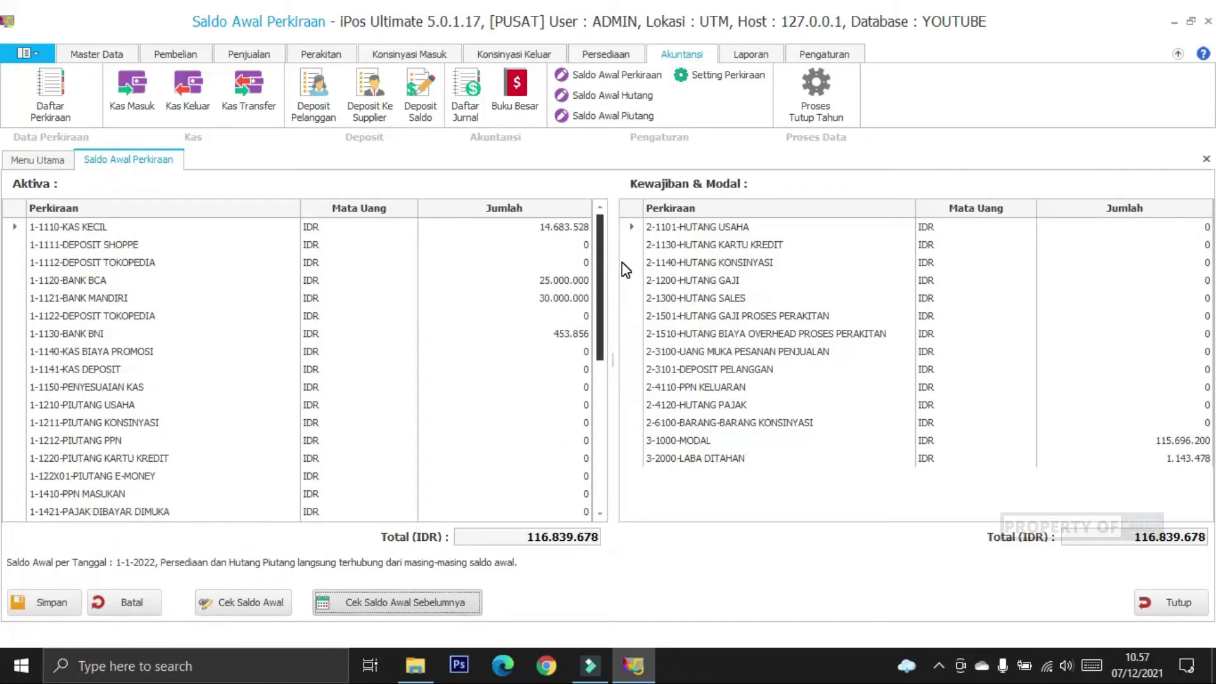
pyautogui.scroll(-1, 598, 326)
pyautogui.moveTo(597, 326); pyautogui.dragTo(596, 297)
pyautogui.click(73, 224)
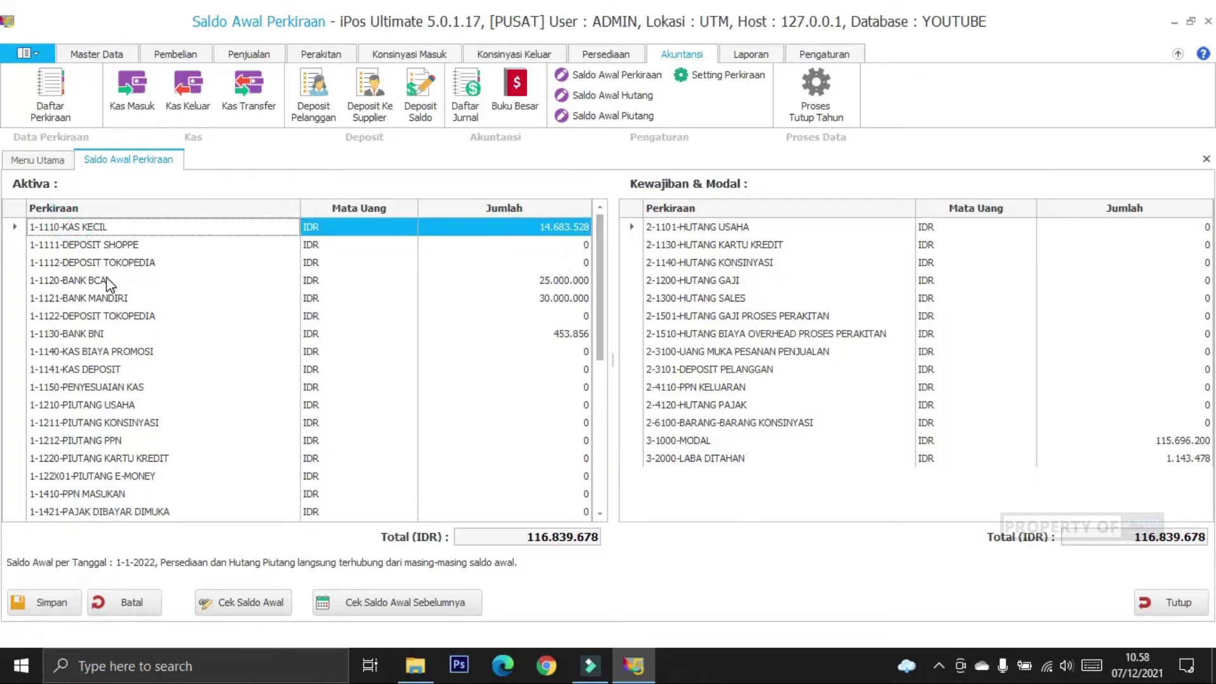
pyautogui.click(101, 283)
pyautogui.click(149, 301)
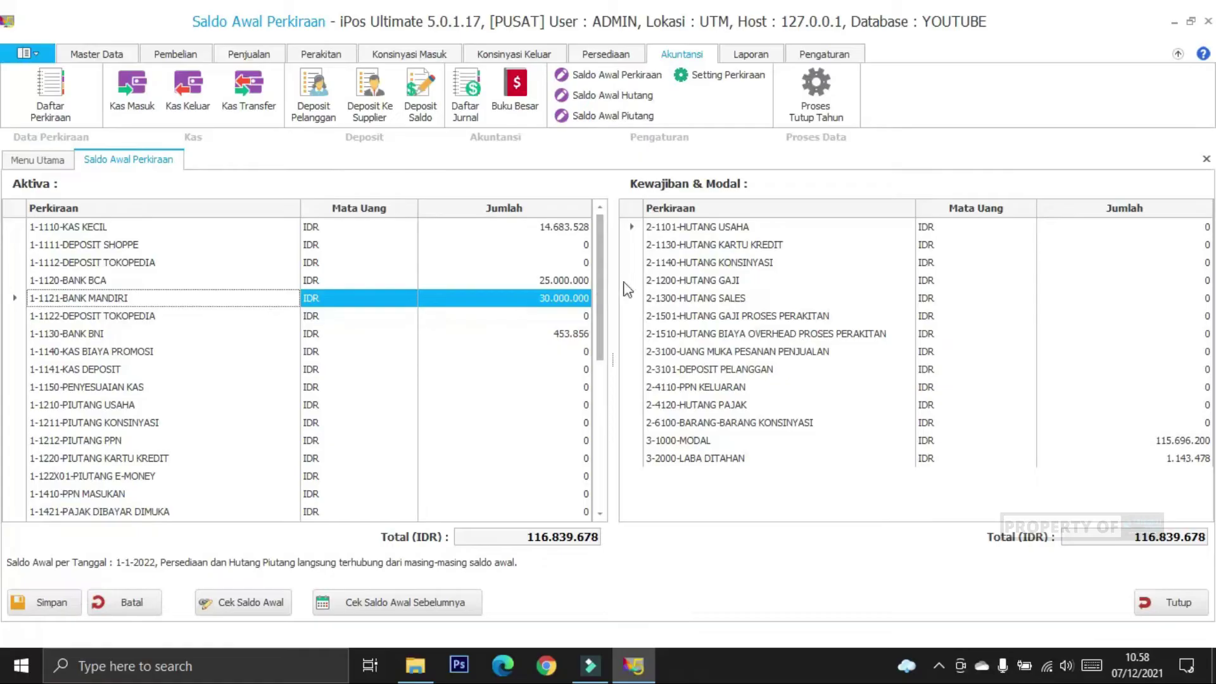
# Check the opening balance of account 1-2010-PERSEDIAAN BARANG and close the account opening balances
pyautogui.moveTo(600, 311); pyautogui.dragTo(617, 465)
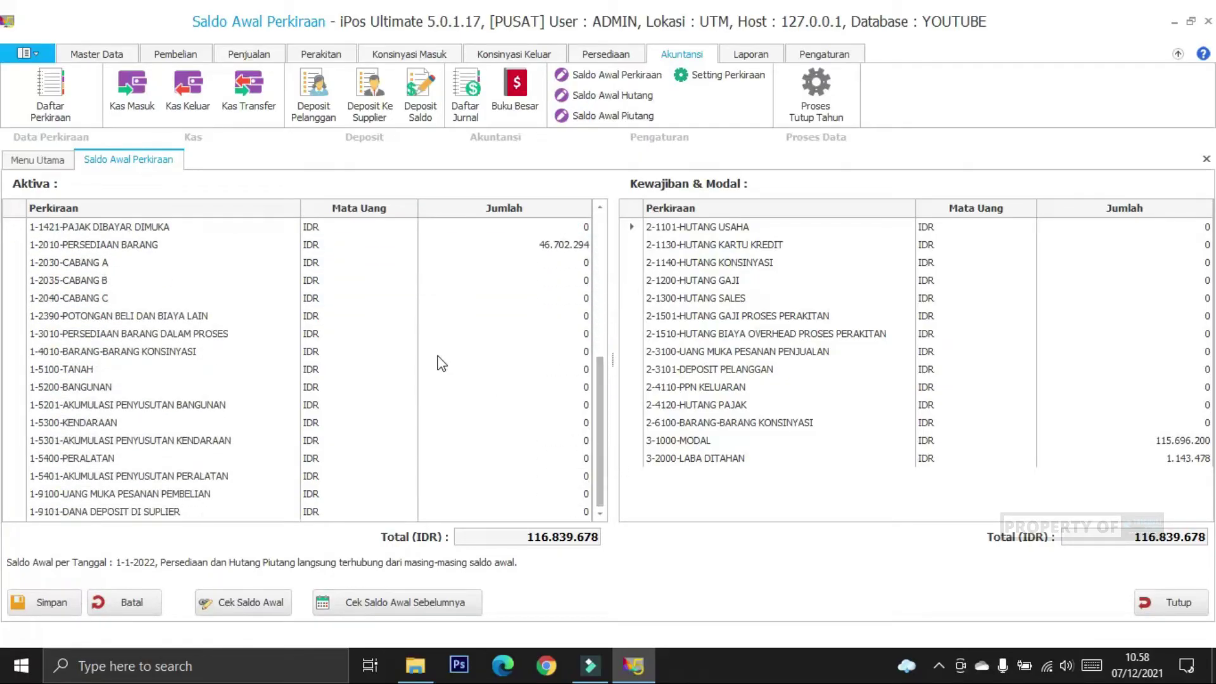
pyautogui.click(186, 242)
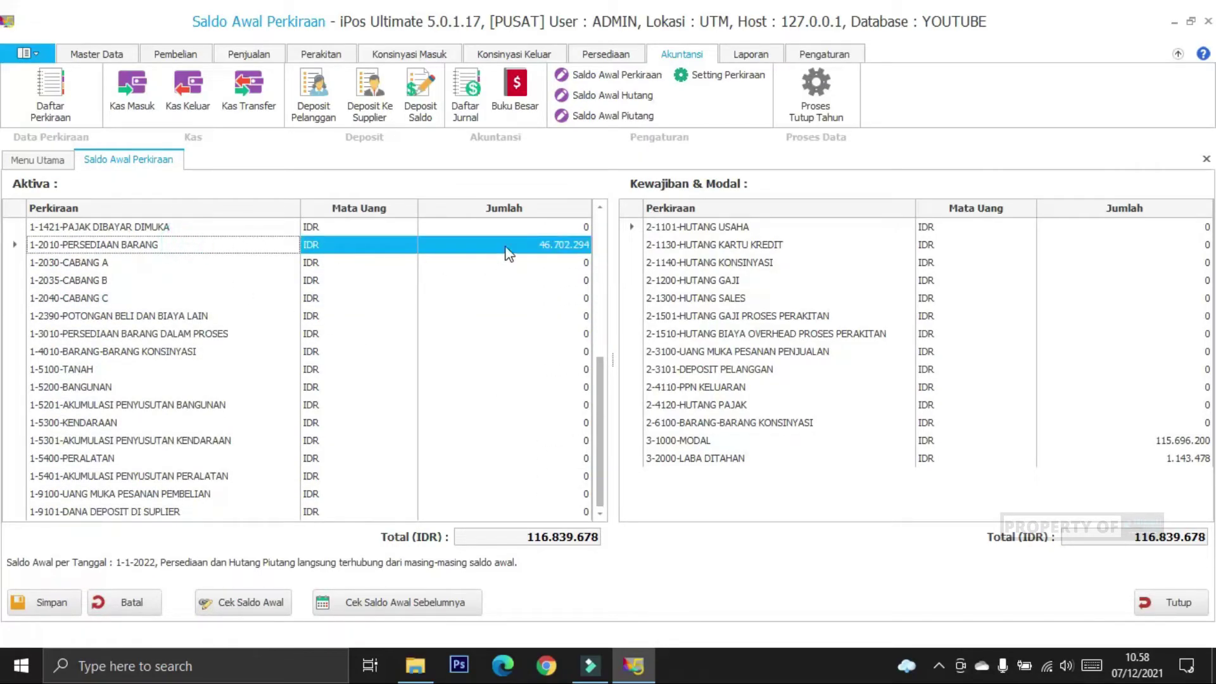
pyautogui.click(524, 250)
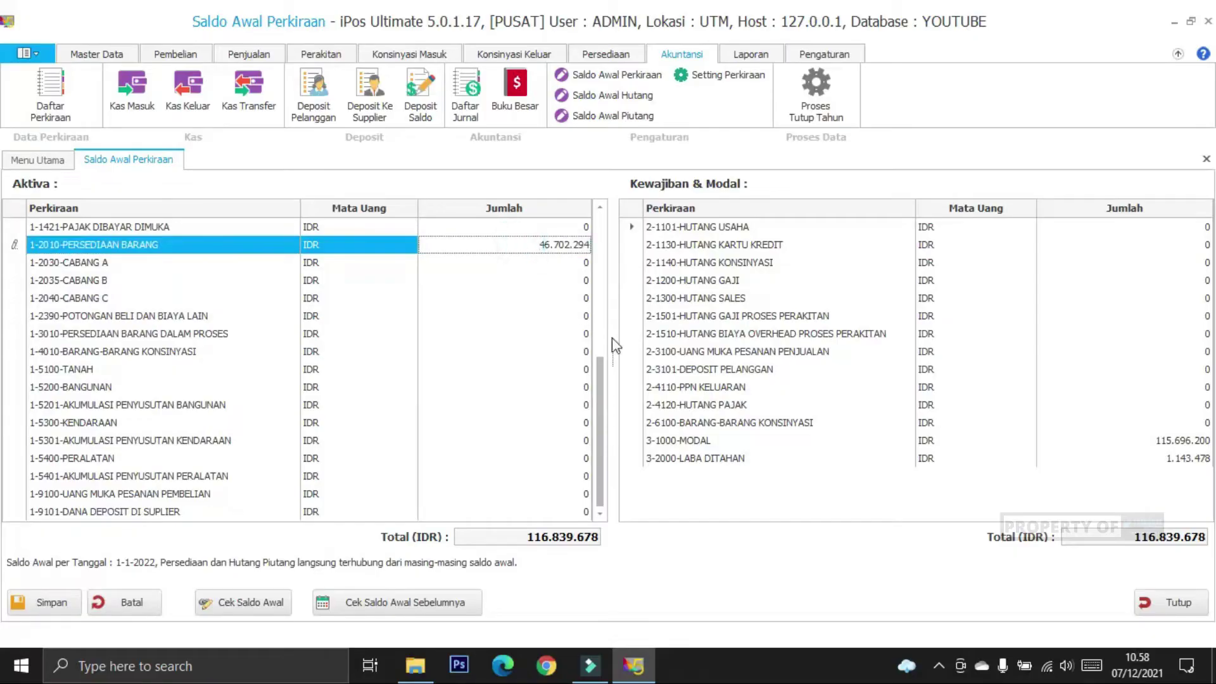
pyautogui.scroll(2, 594, 360)
pyautogui.scroll(-2, 591, 390)
pyautogui.click(113, 565)
pyautogui.click(1166, 604)
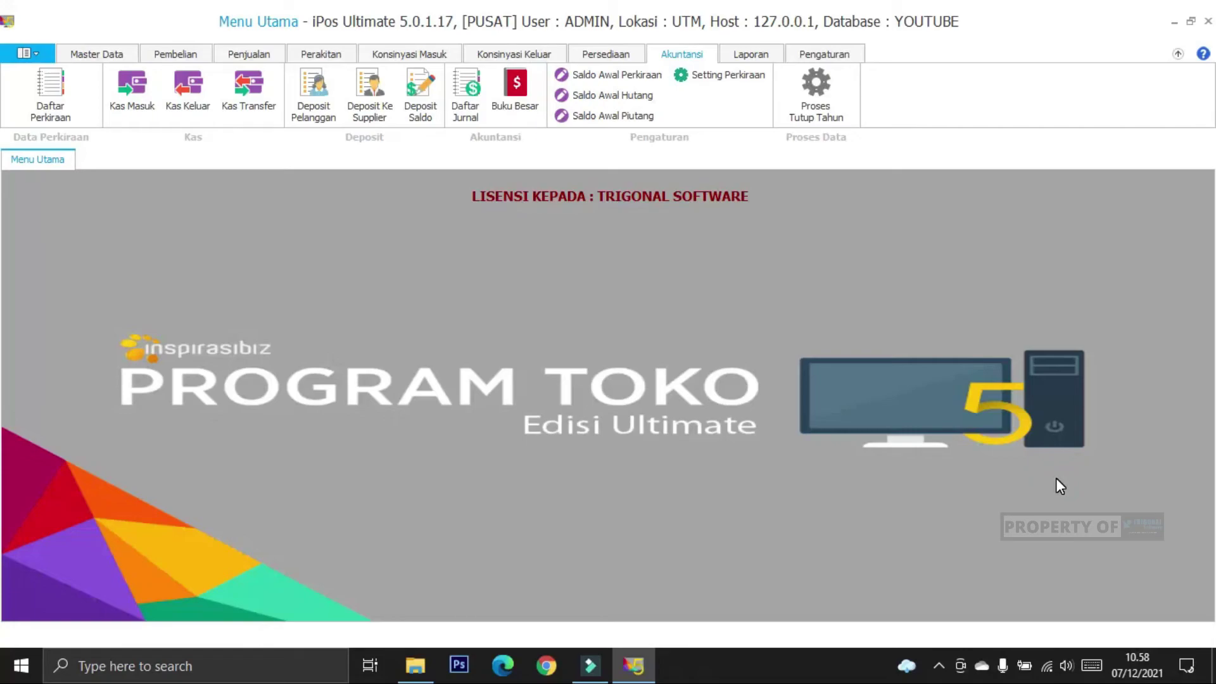